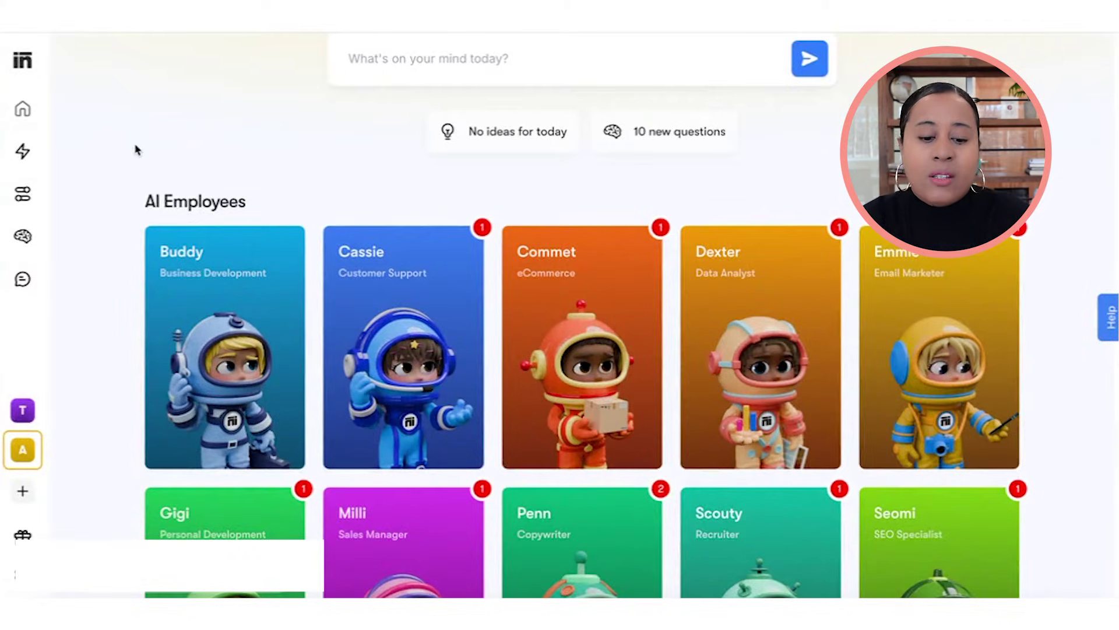
- Browse the AI Employees cards down to Soshie, then go to the Brain AI page
scroll(116, 194, "down", 5)
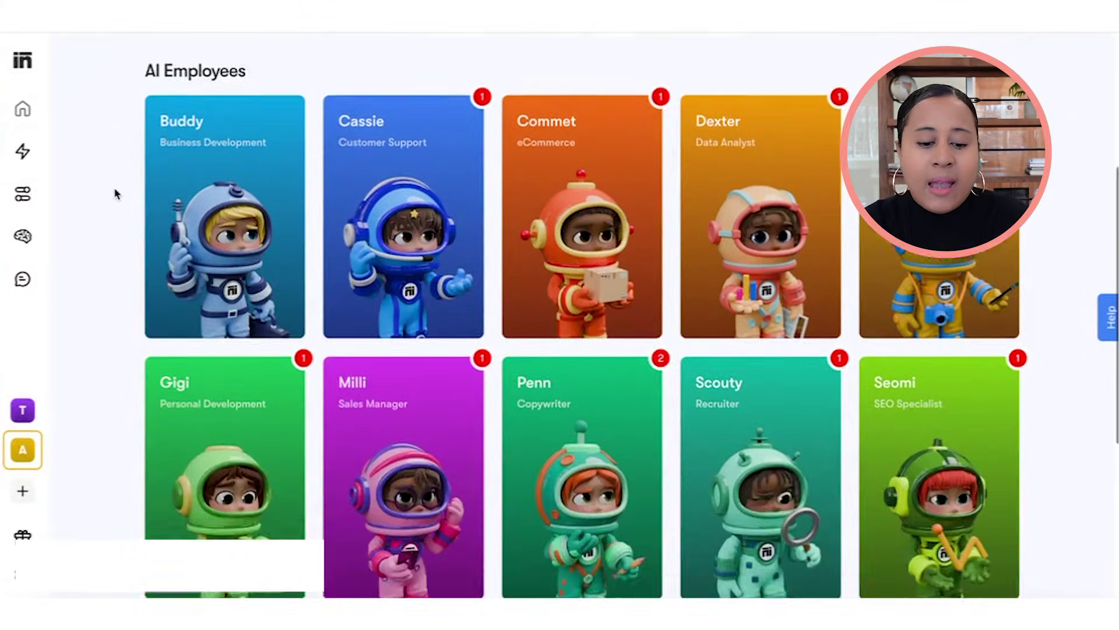
scroll(116, 199, "up", 3)
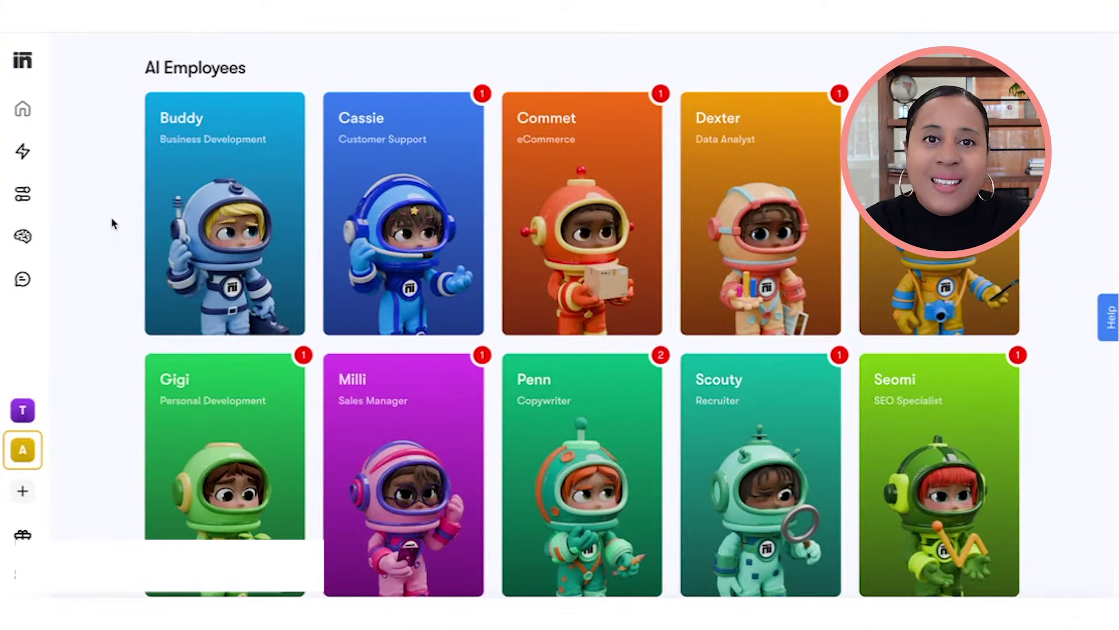
scroll(106, 236, "down", 1)
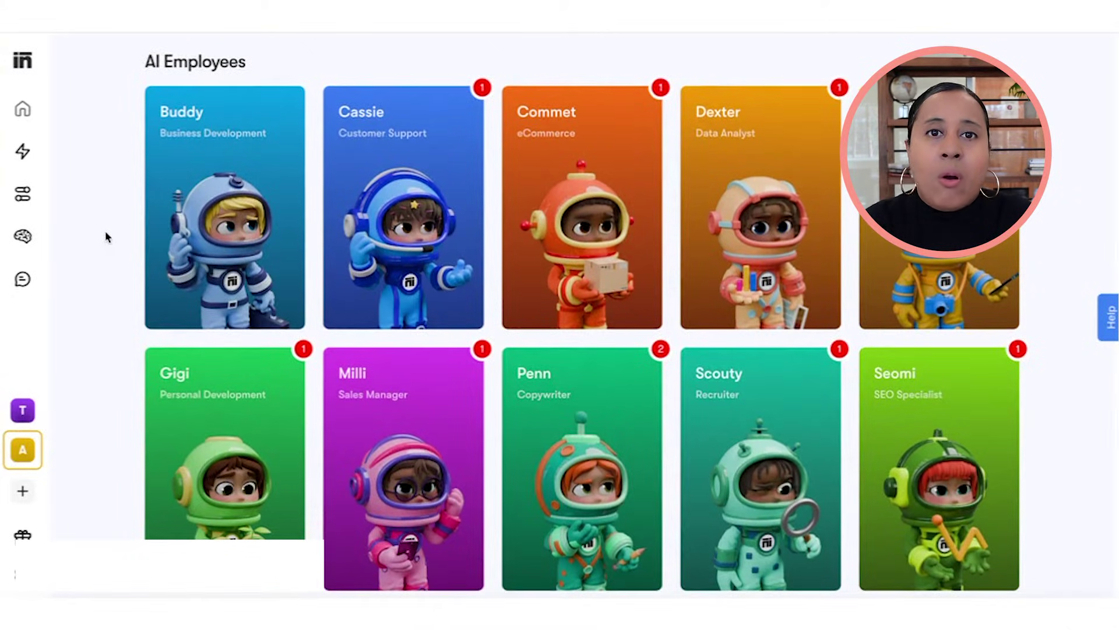
scroll(105, 237, "down", 5)
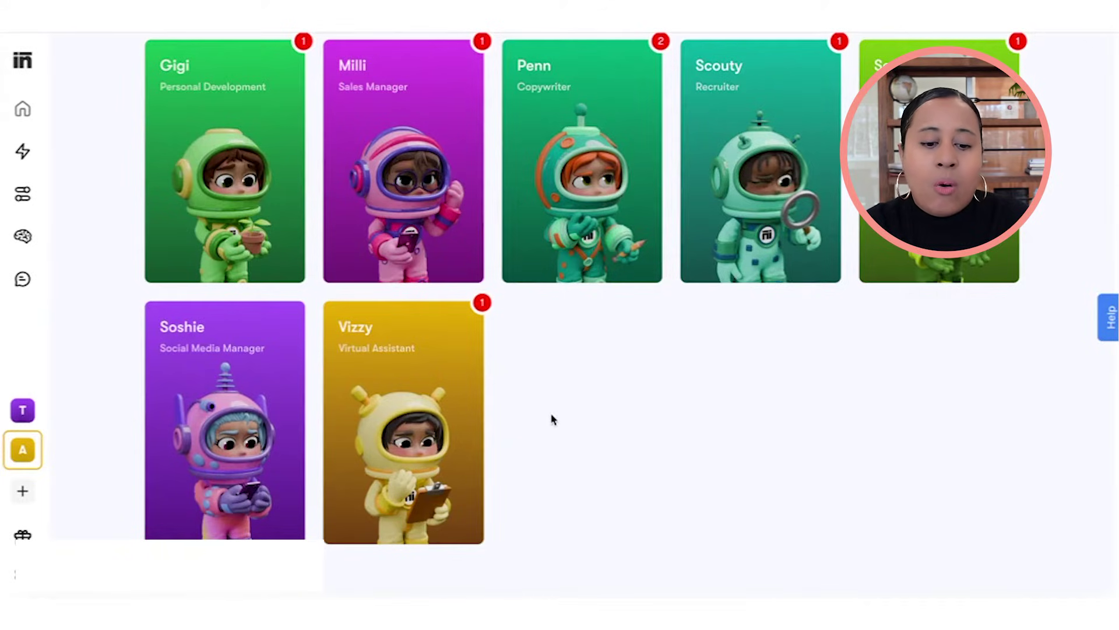
scroll(507, 349, "up", 4)
scroll(499, 218, "up", 1)
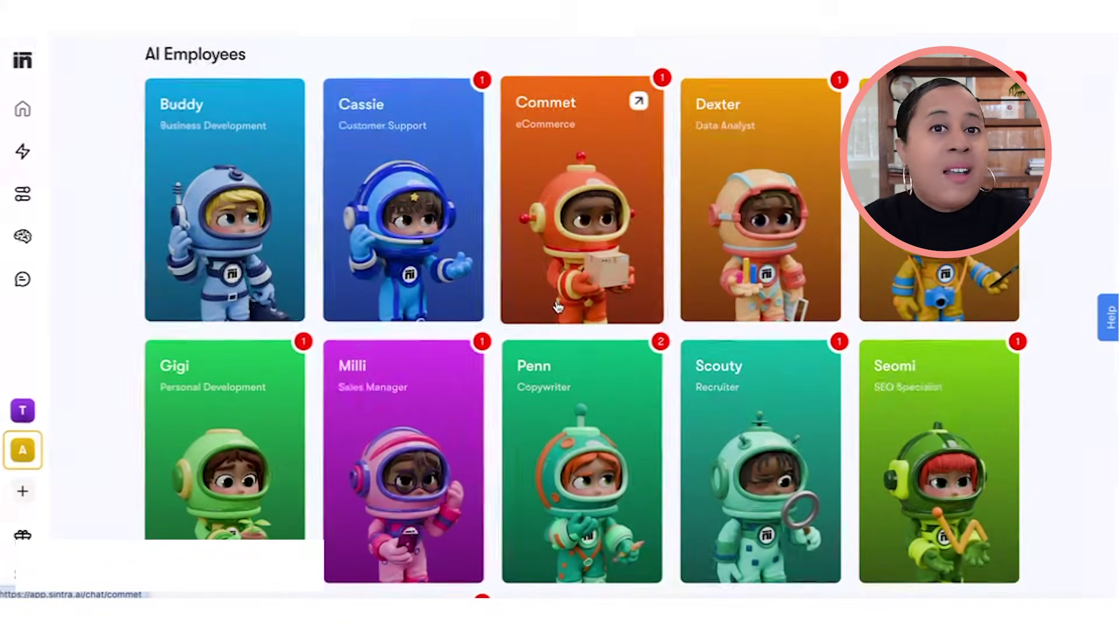
scroll(105, 332, "up", 1)
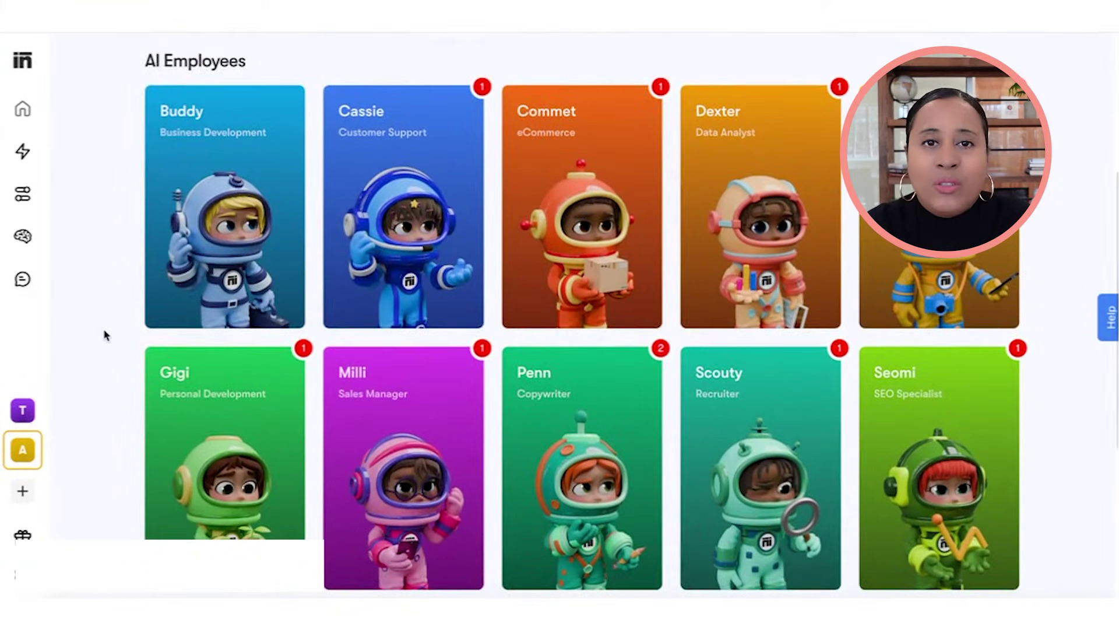
scroll(105, 335, "down", 1)
scroll(104, 335, "down", 3)
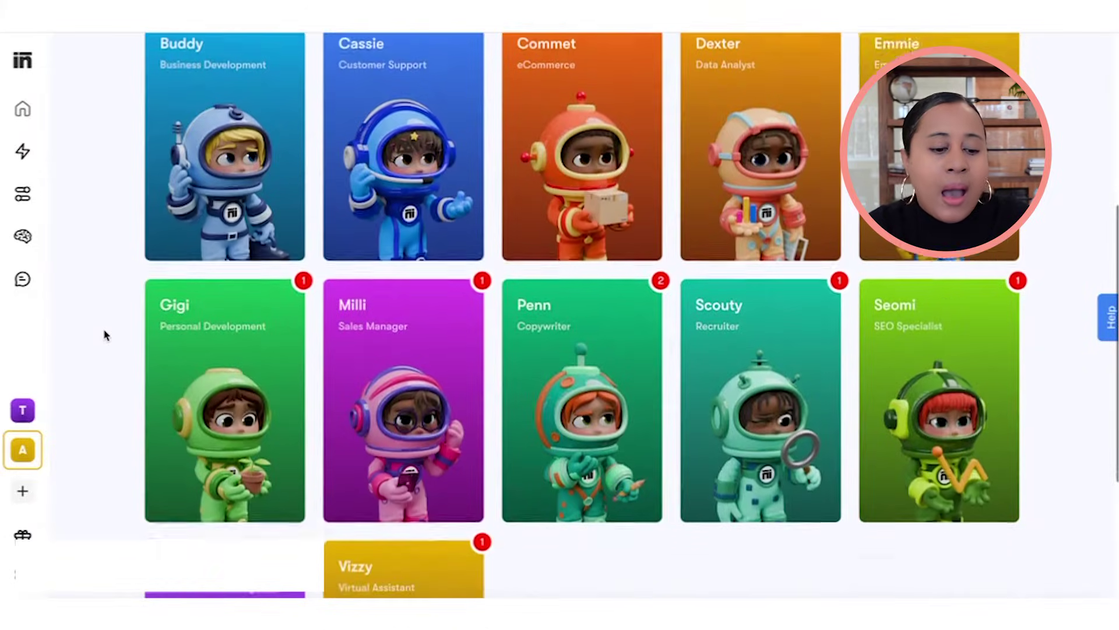
scroll(105, 333, "up", 2)
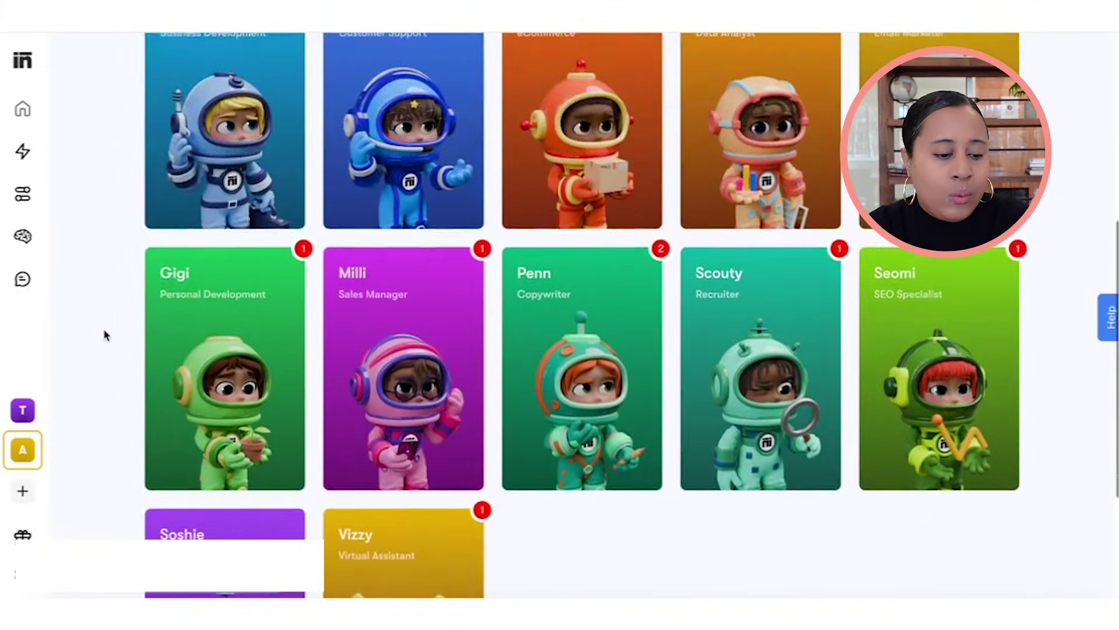
left_click(22, 237)
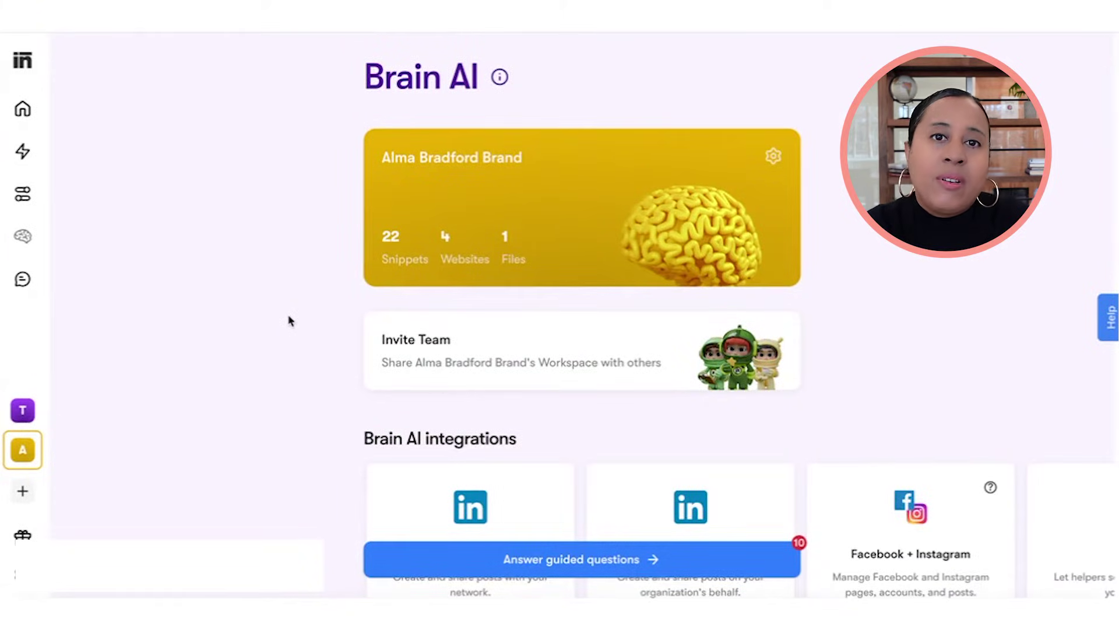
- Bring the LinkedIn and Facebook + Instagram integrations into view, then start Soshie's guided questions
scroll(290, 320, "up", 1)
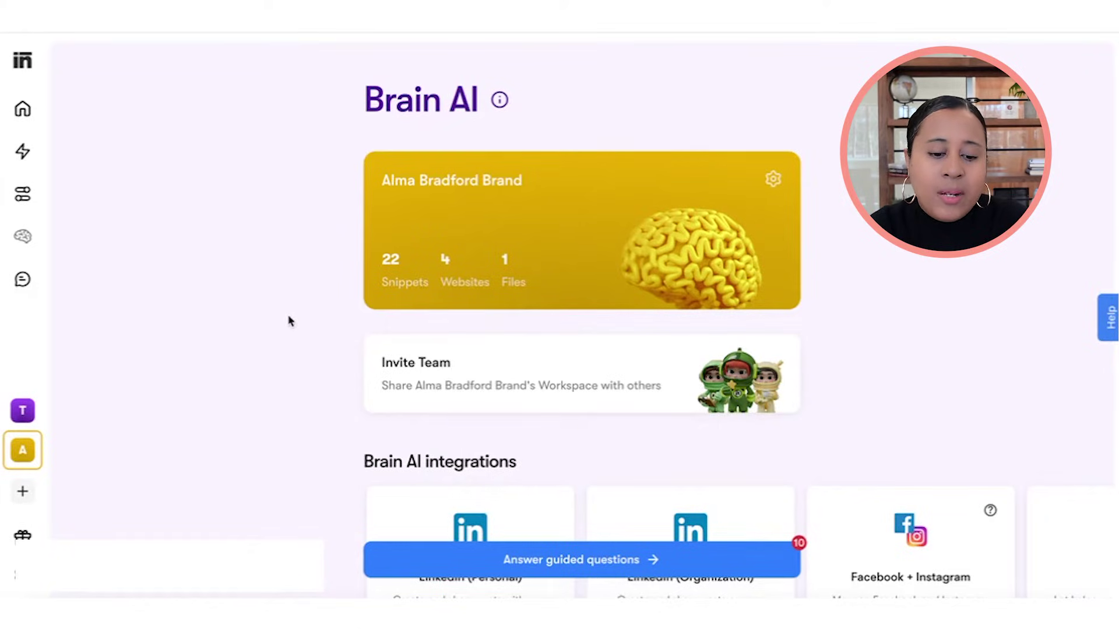
scroll(290, 321, "down", 1)
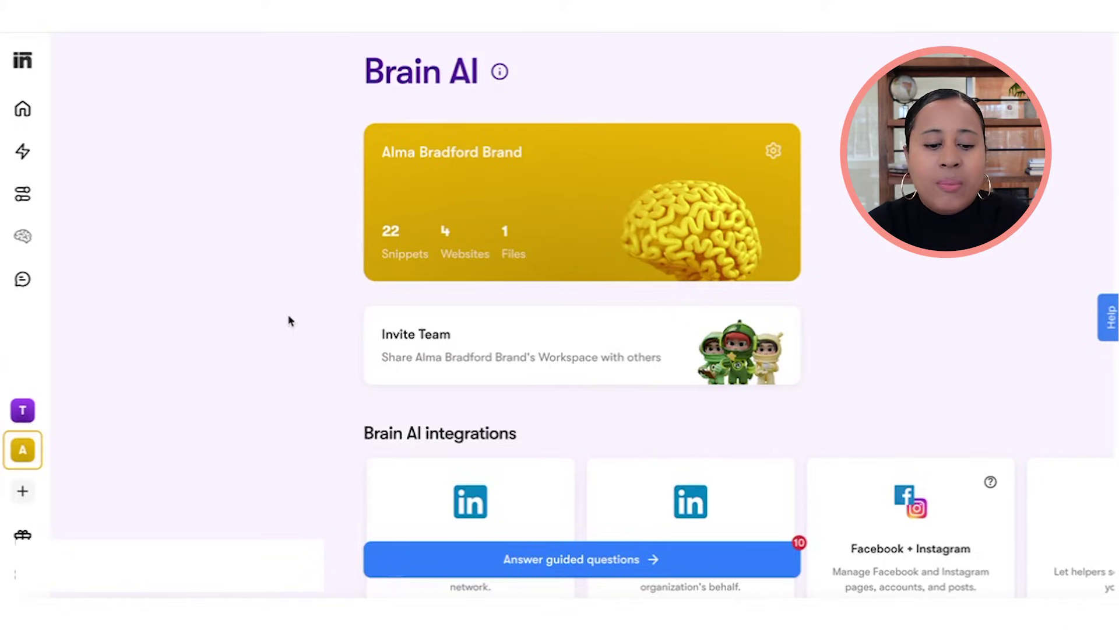
scroll(289, 321, "down", 4)
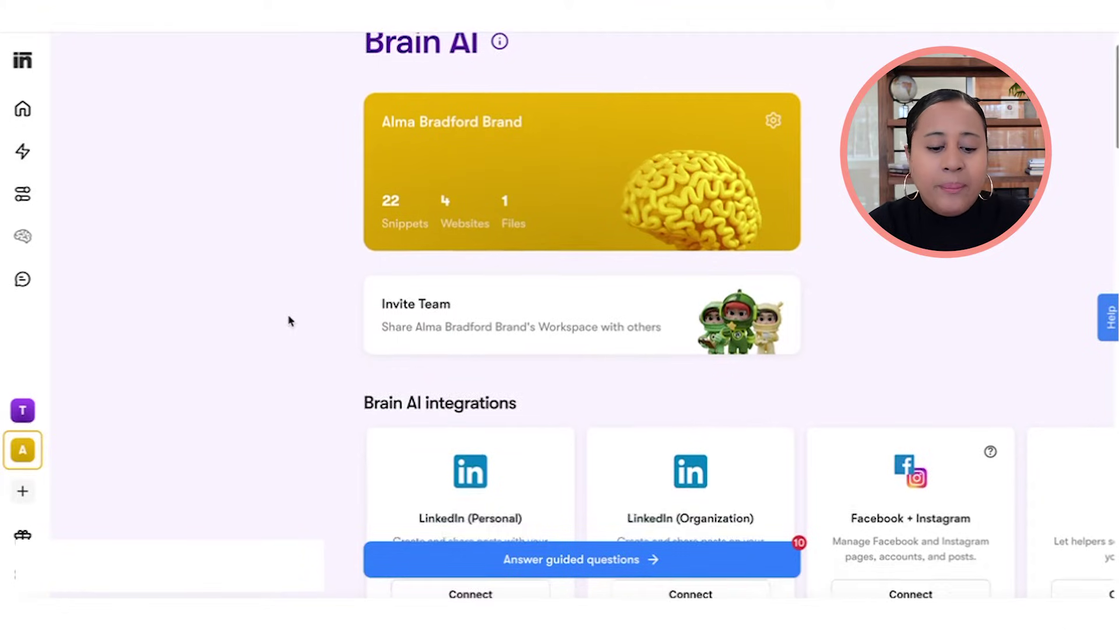
left_click(576, 561)
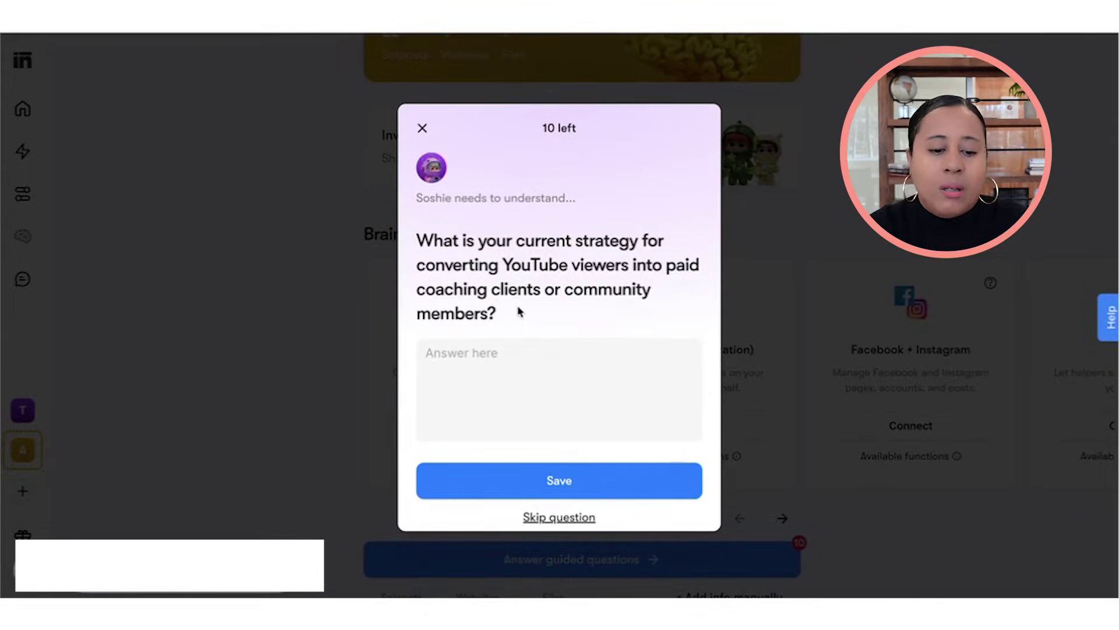
left_click(422, 129)
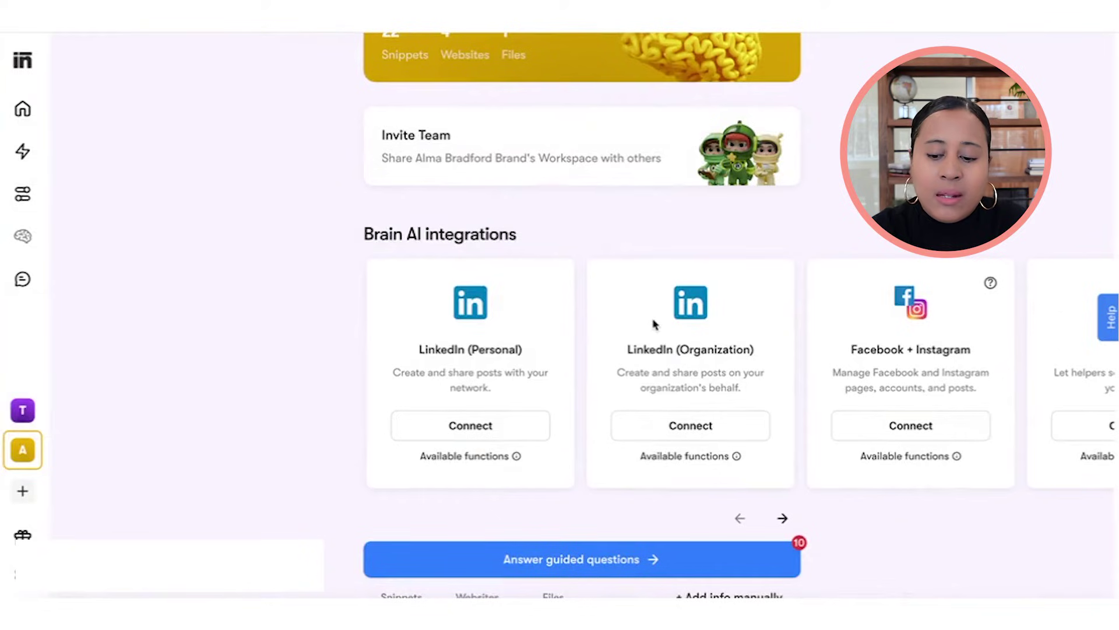
scroll(705, 326, "right", 5)
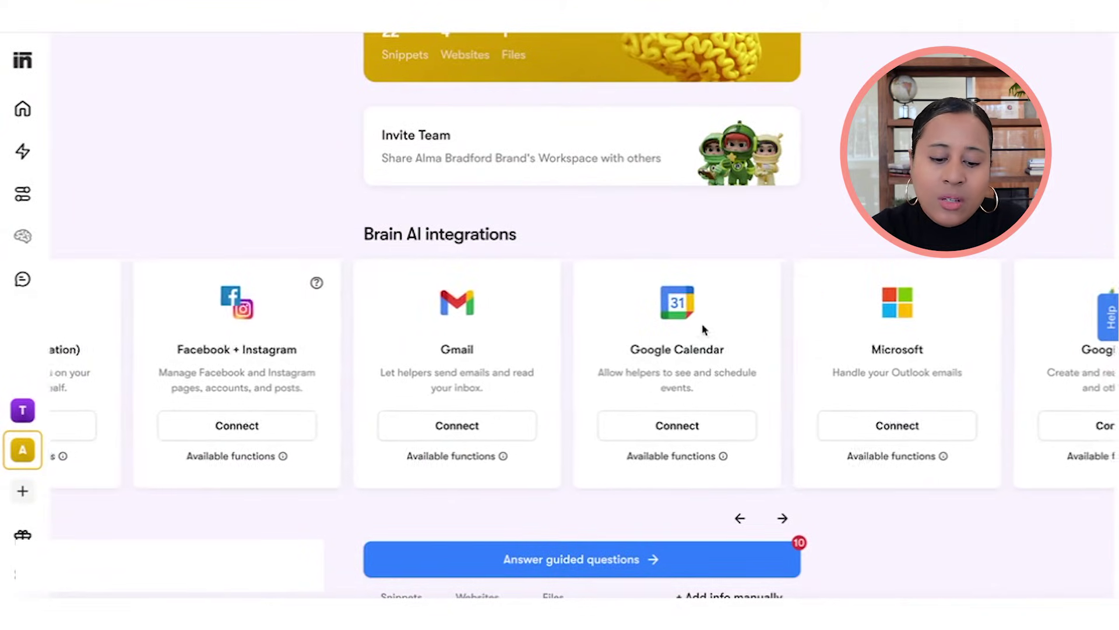
scroll(703, 330, "right", 5)
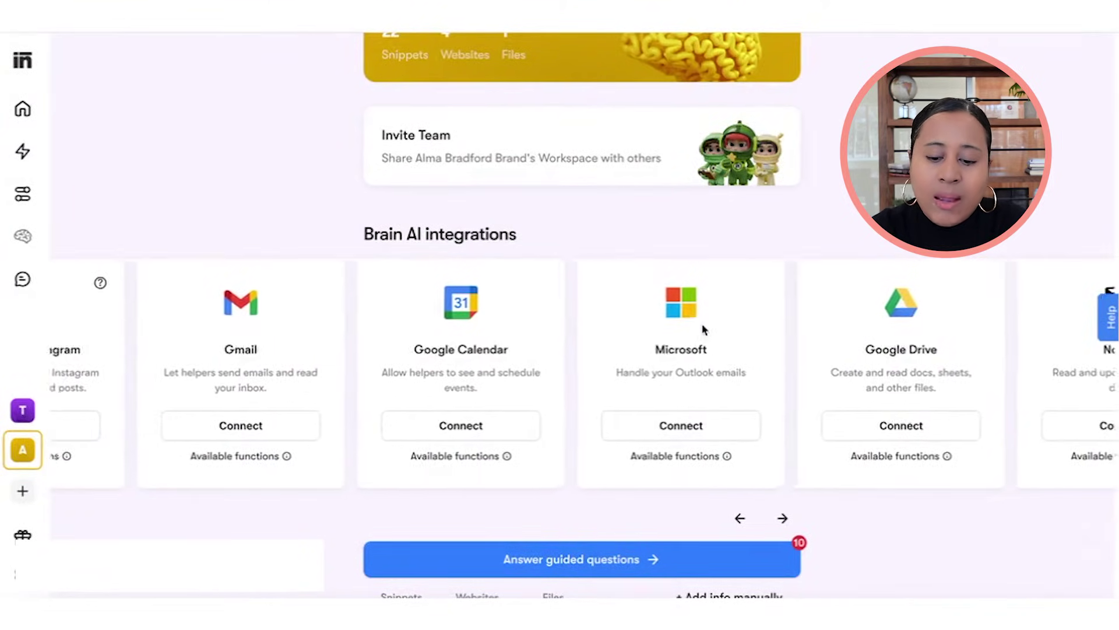
scroll(703, 330, "right", 4)
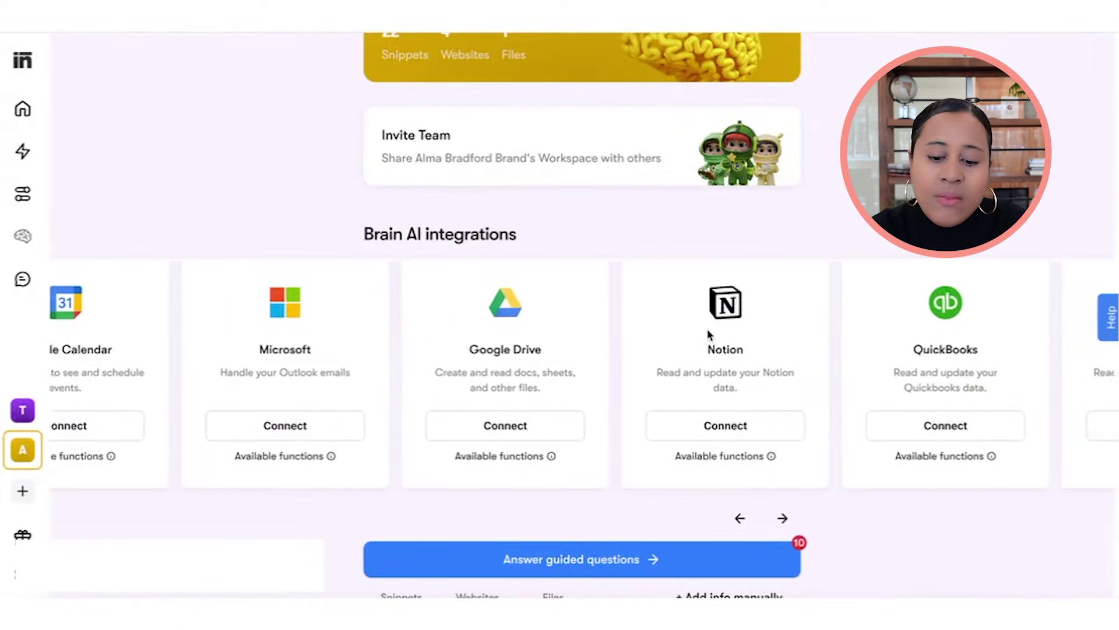
scroll(711, 314, "right", 4)
scroll(740, 332, "left", 3)
scroll(627, 320, "left", 10)
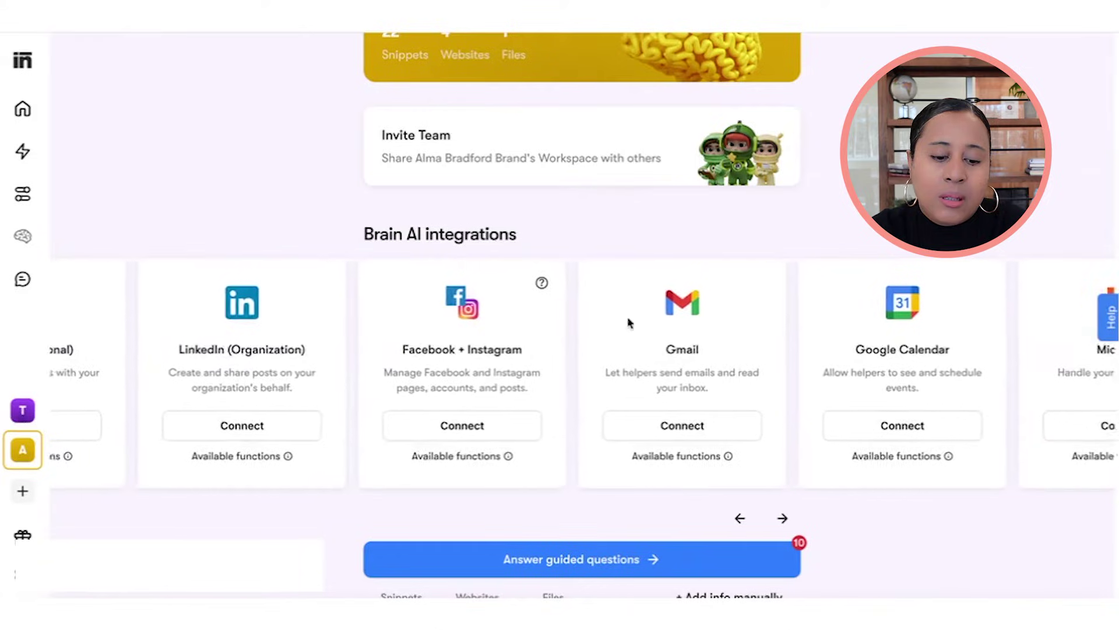
scroll(605, 328, "left", 5)
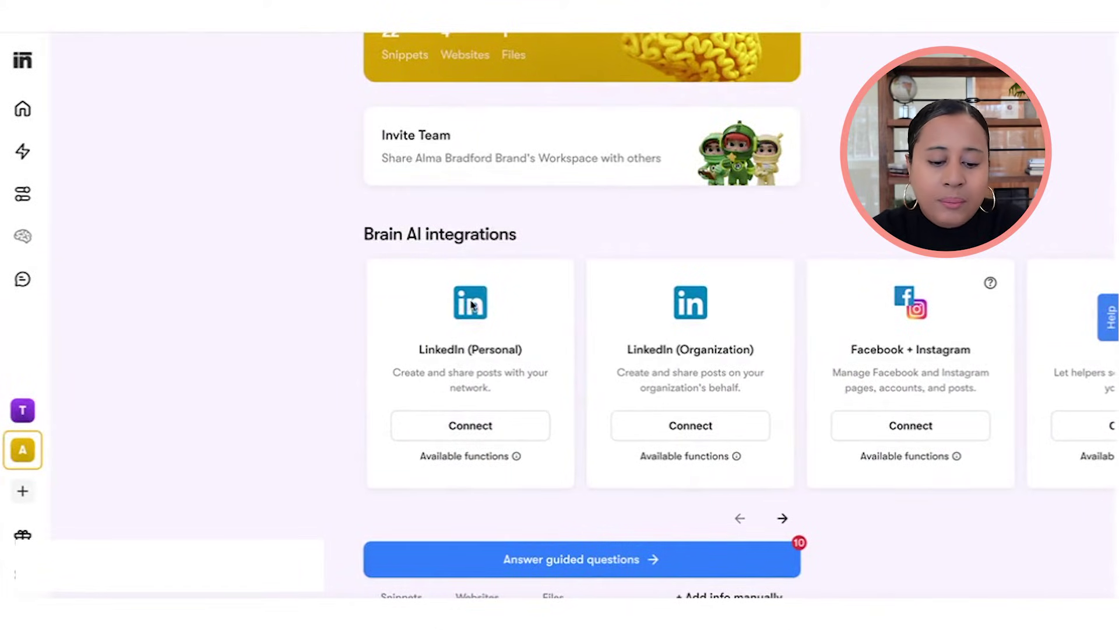
- Add a new personal LinkedIn account to Brain AI, then go to the Power-Ups page
left_click(457, 430)
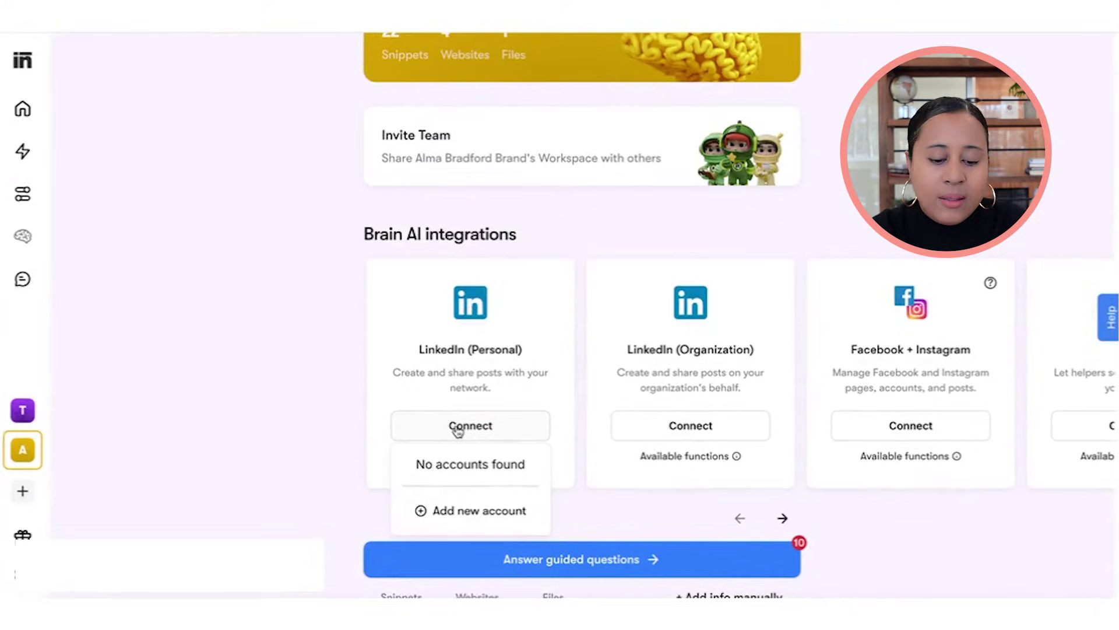
left_click(469, 512)
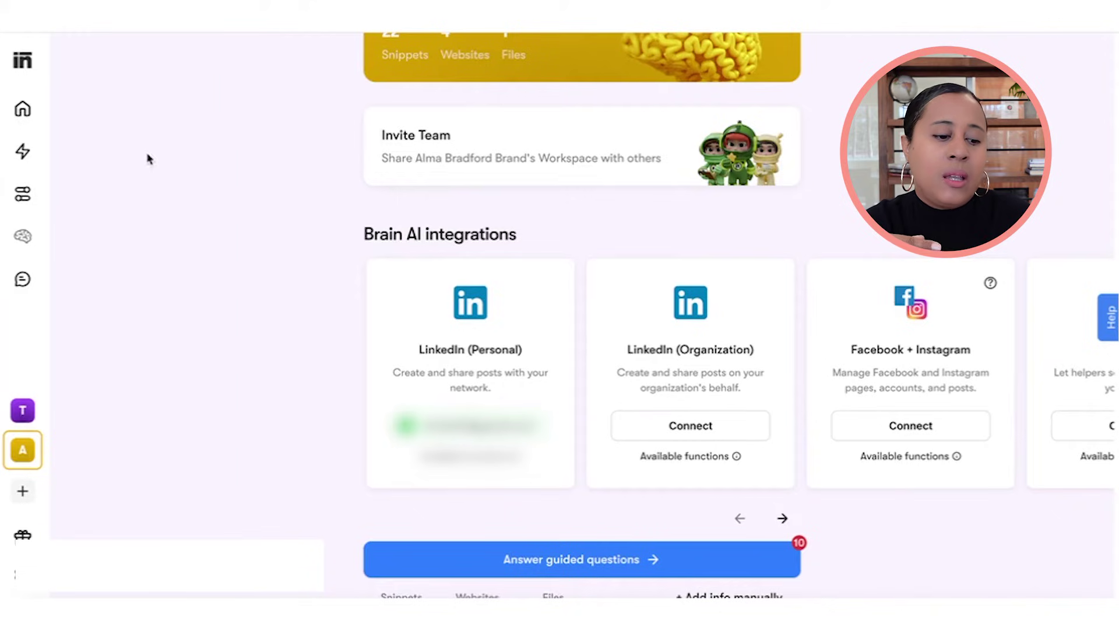
left_click(22, 151)
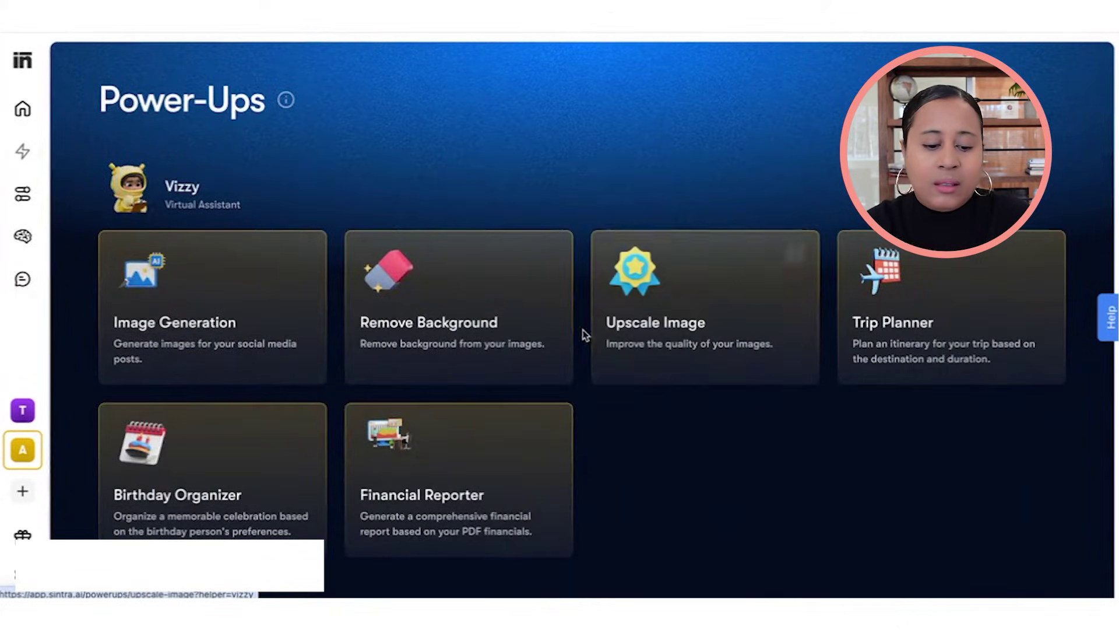
- Scroll the Power-Ups collection past each helper's cards to Soshie's social media tools
scroll(488, 461, "down", 10)
scroll(488, 461, "down", 10)
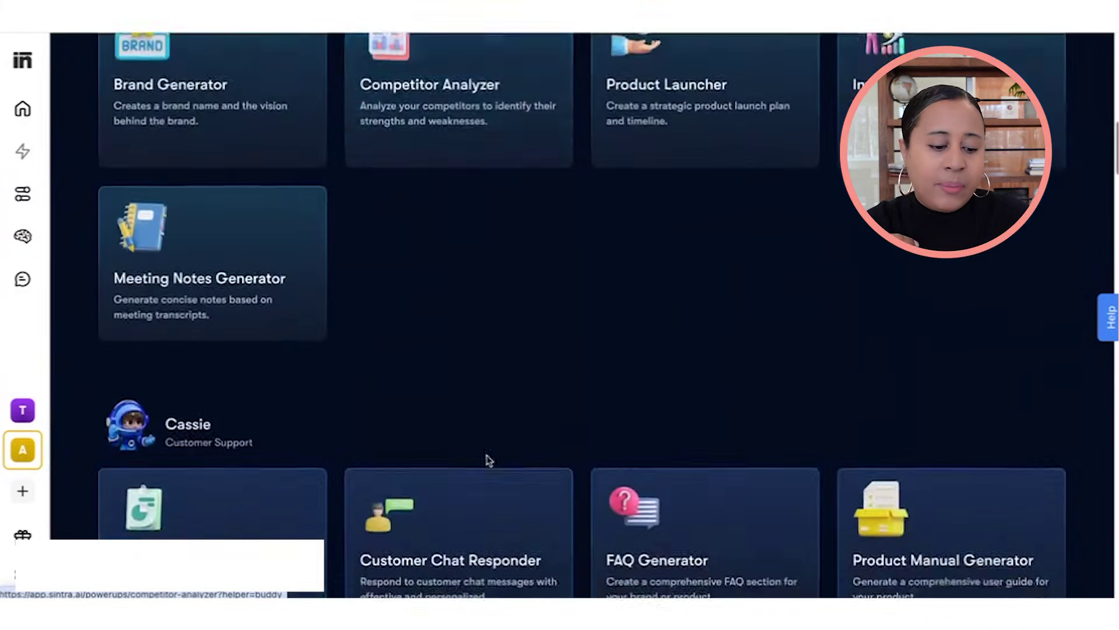
scroll(488, 461, "down", 20)
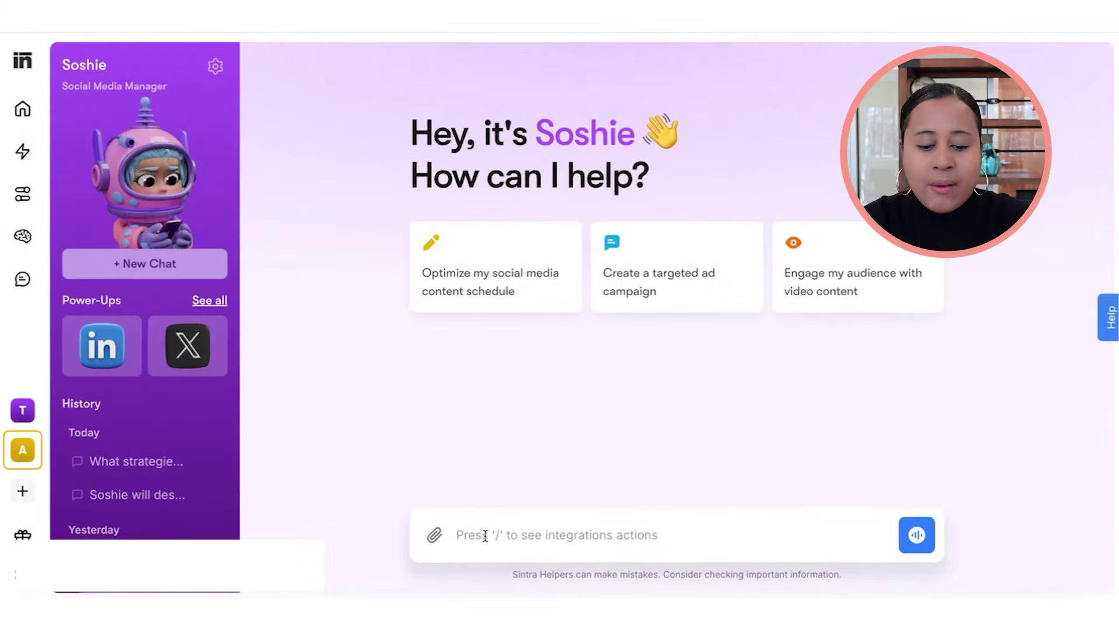
- Ask Soshie for AI-marketing education content pillars that also attract marketing-agency clients
type("Create")
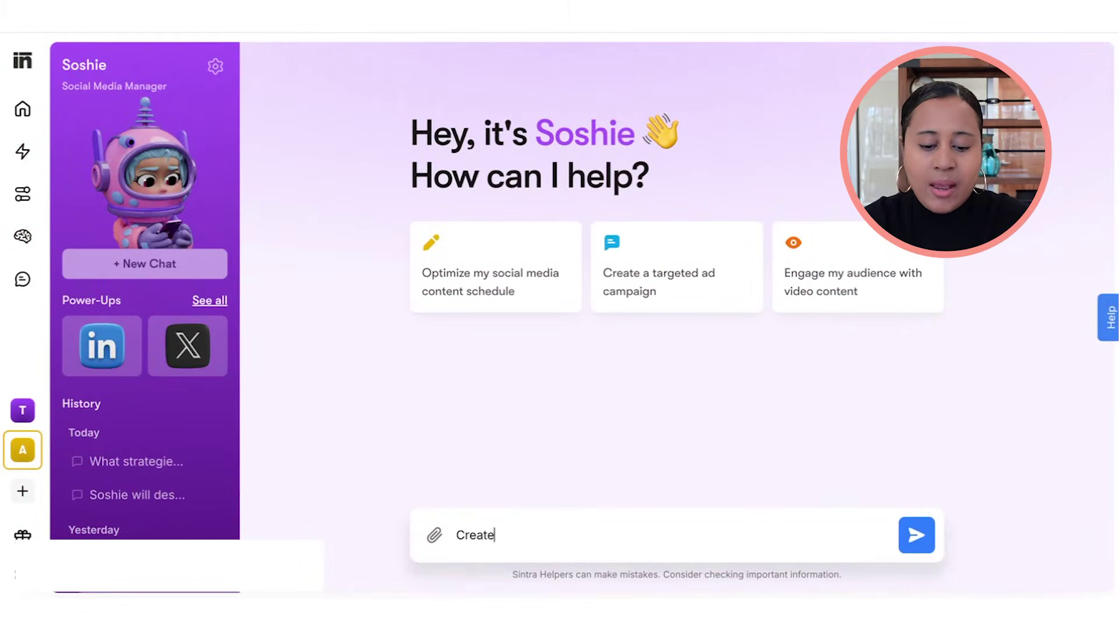
type(" content pillars for")
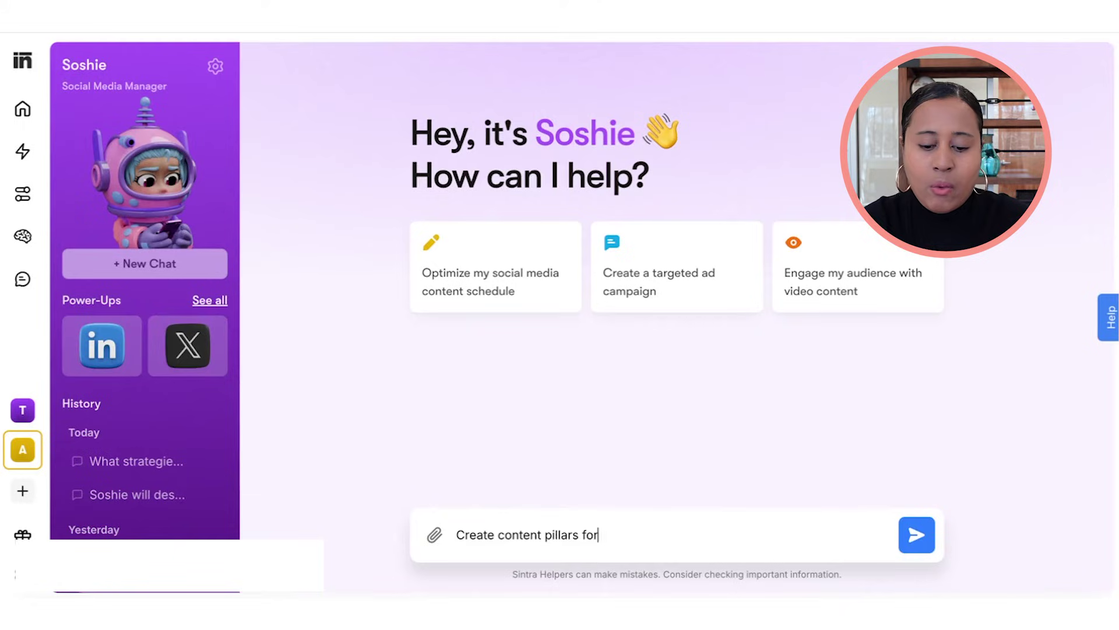
type(" my business which helps")
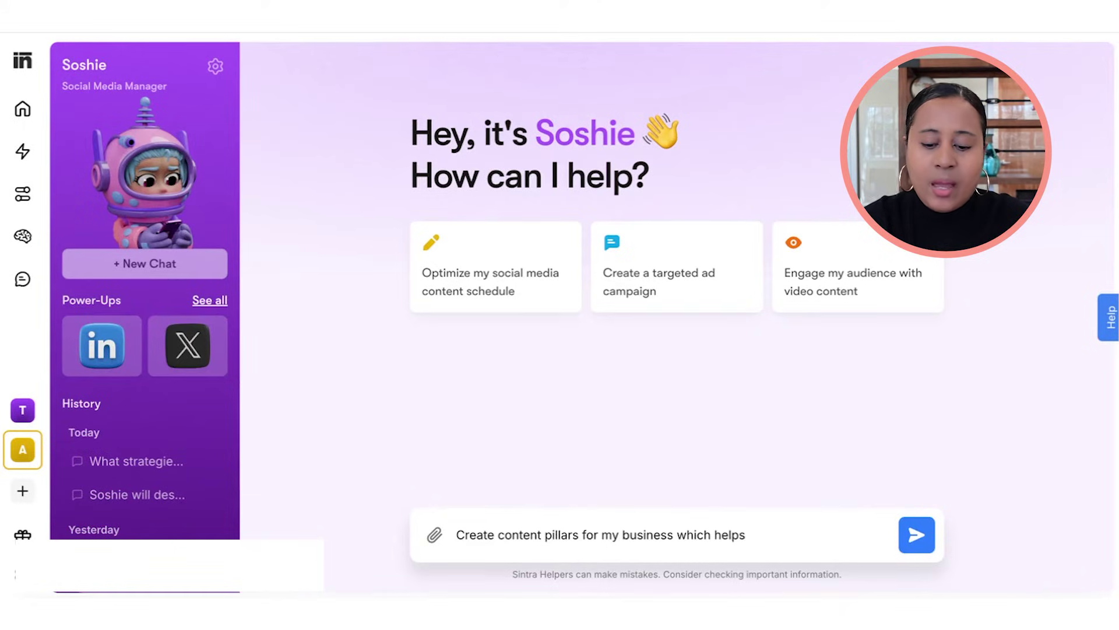
type(" people learn about ")
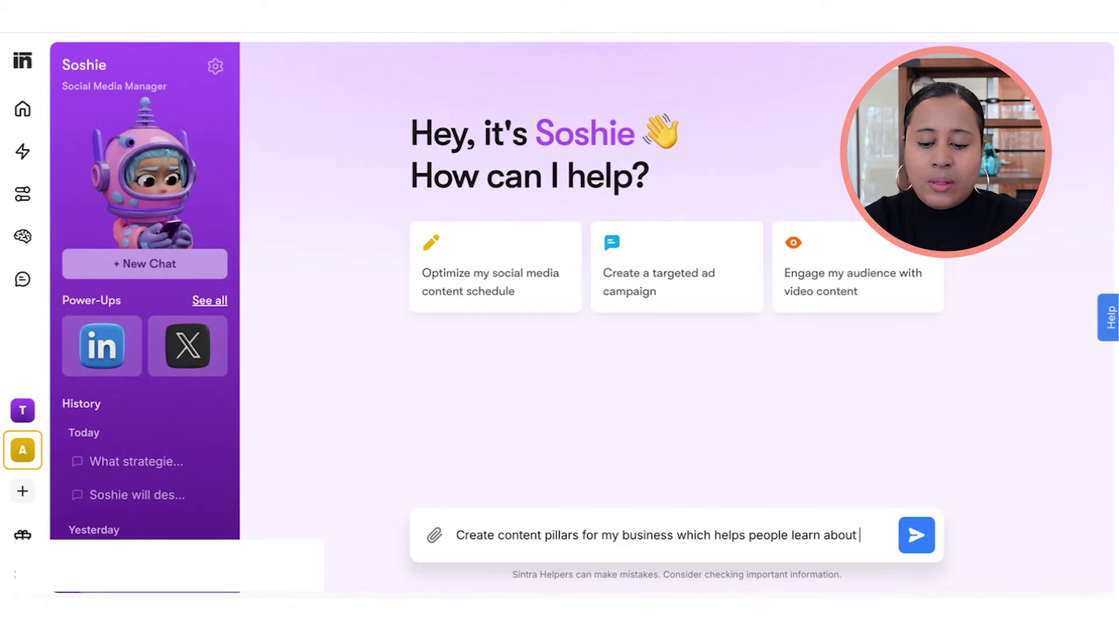
type("ai marketing. I al")
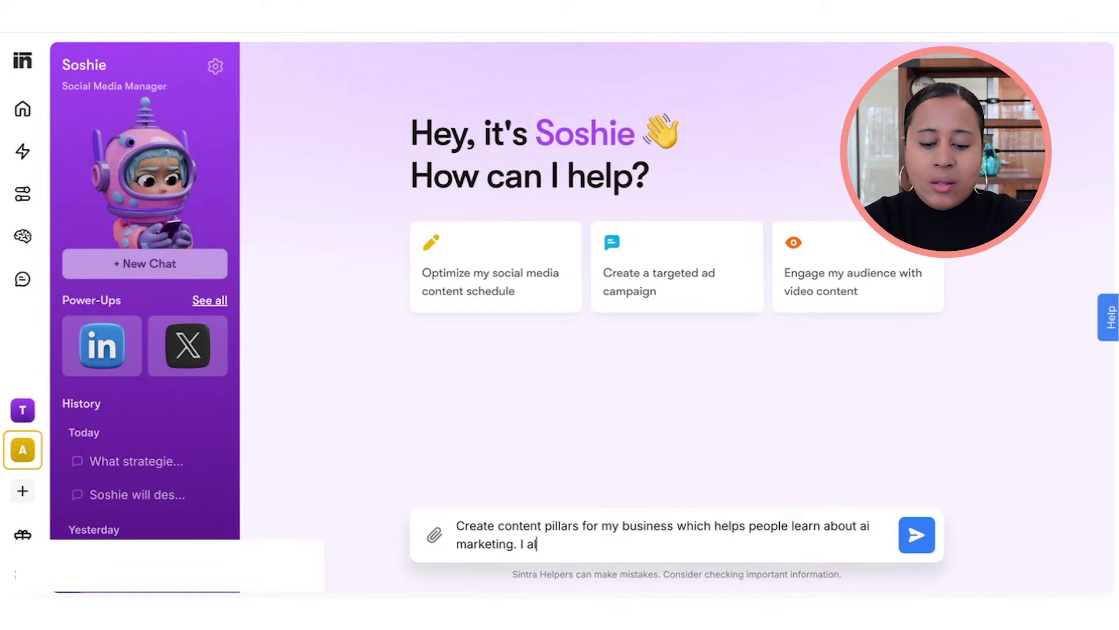
type("so want to attract clients for my age")
key("BackSpace")
key("BackSpace")
key("BackSpace")
type("marketing agency, so create cont")
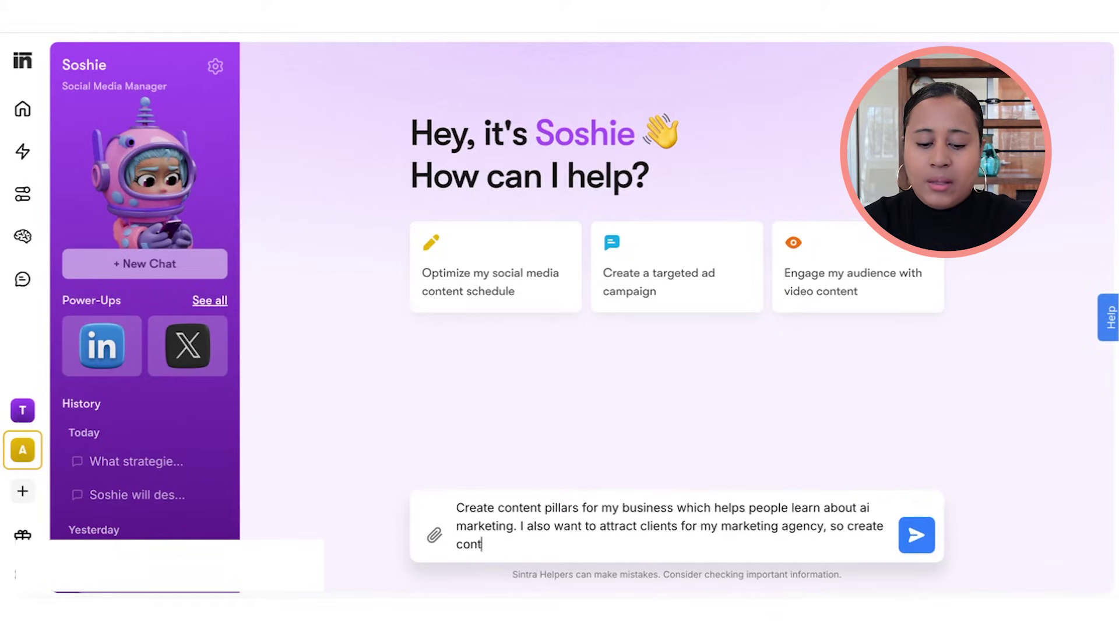
type("ent pillar")
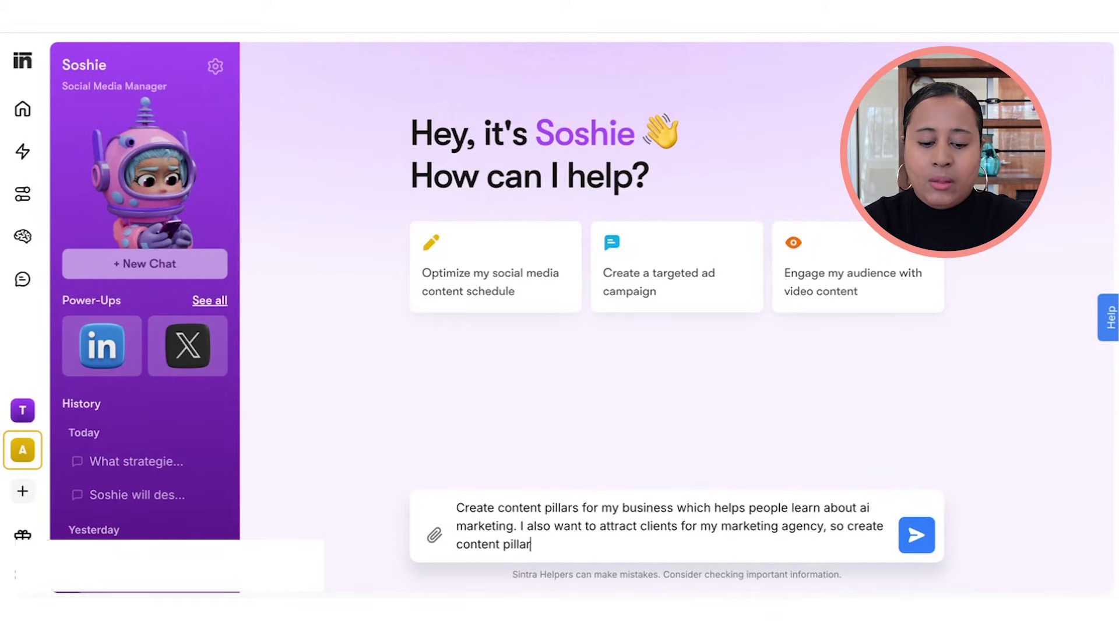
type("s that will attract them.")
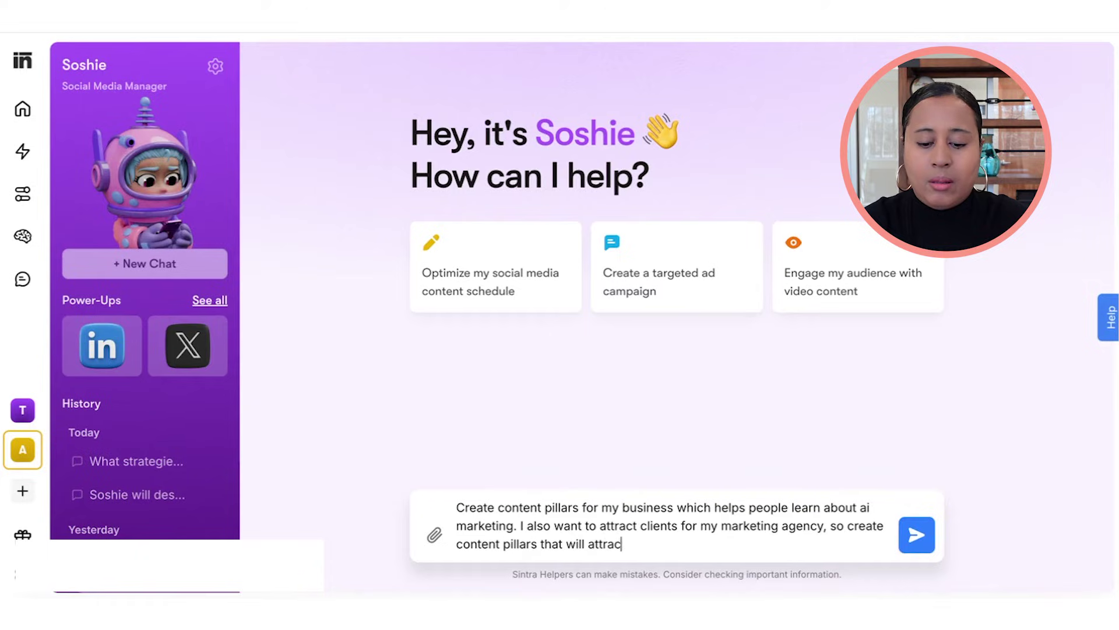
left_click(916, 534)
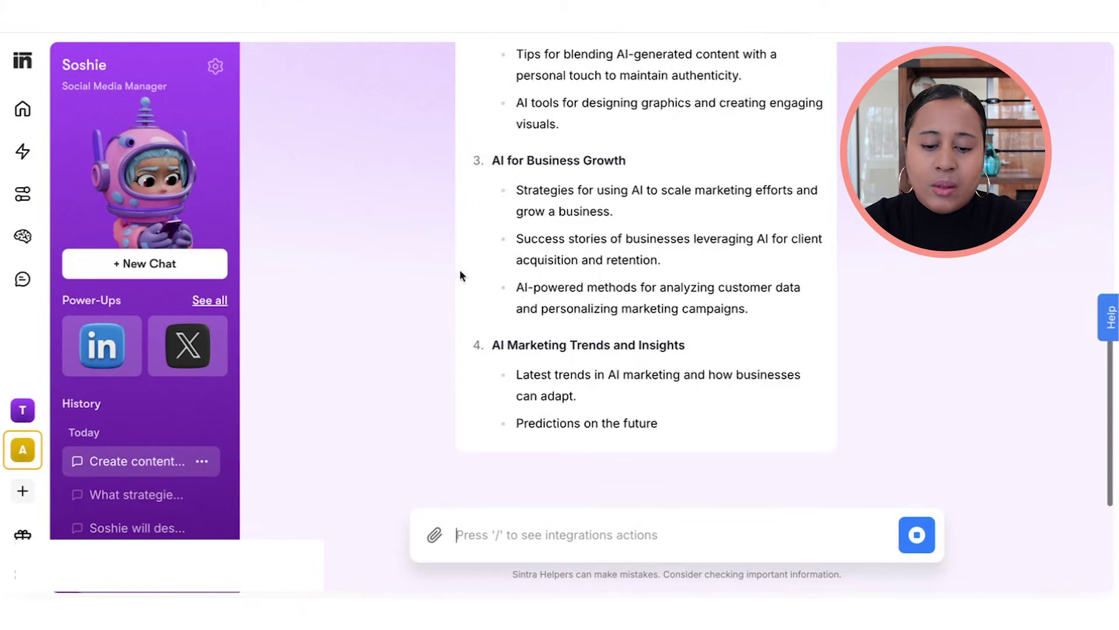
- Review Soshie's pillars and select the 'Content Pillars for AI Marketing Education' heading
scroll(477, 306, "up", 15)
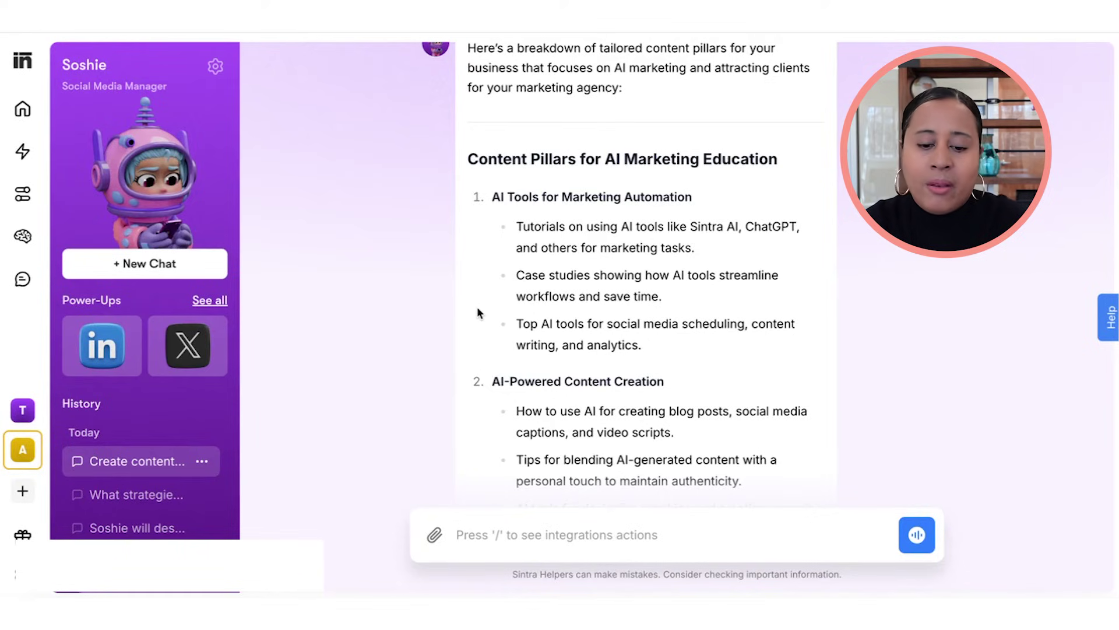
scroll(476, 306, "down", 1)
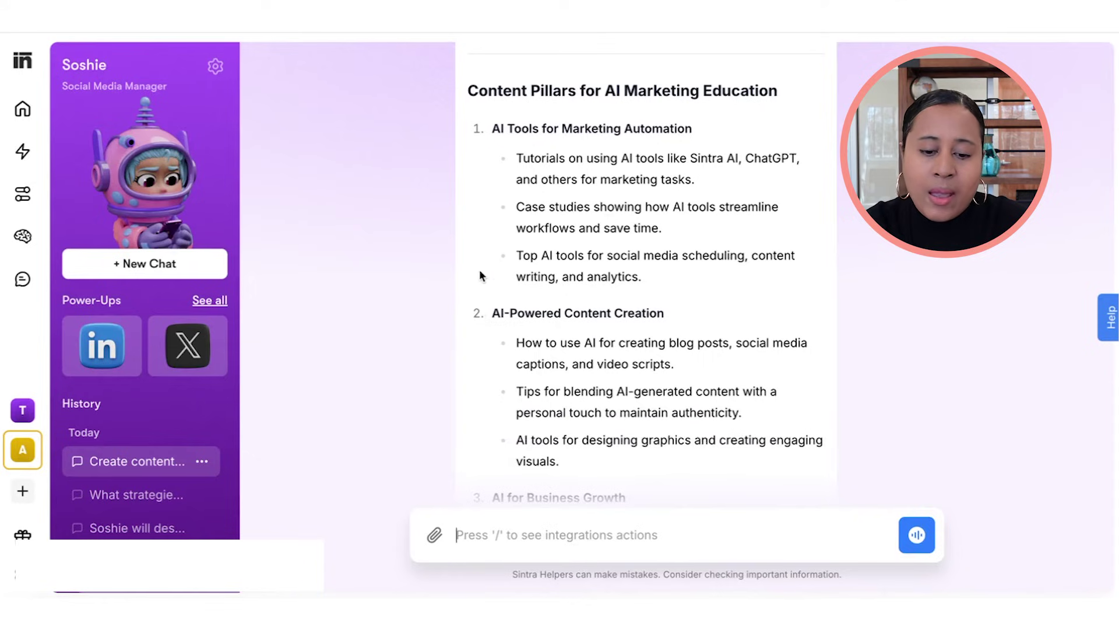
scroll(479, 269, "down", 1)
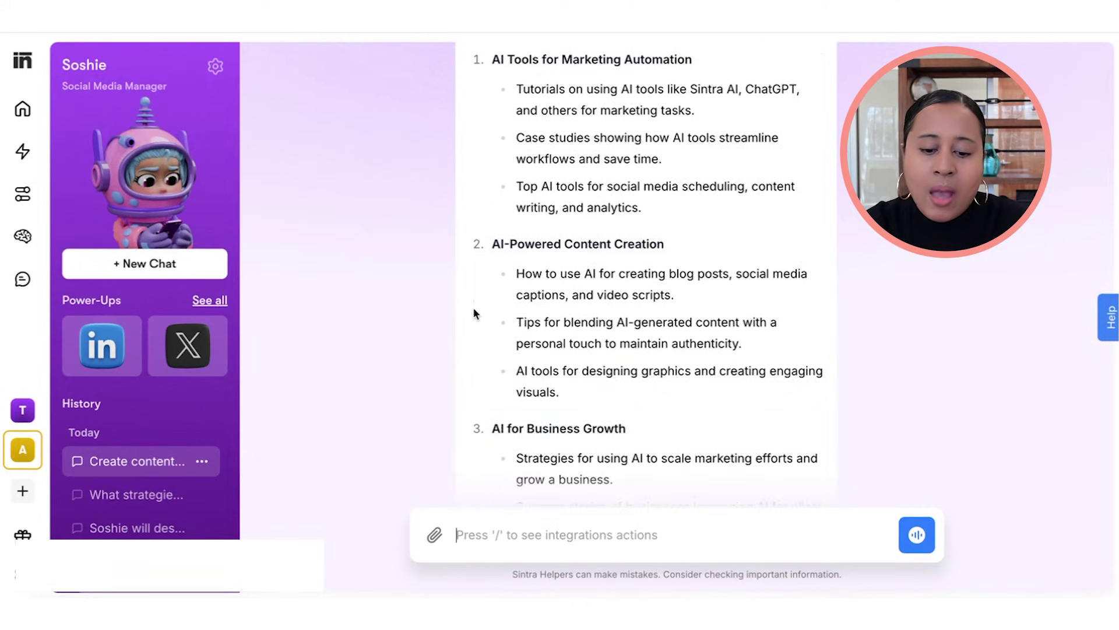
scroll(474, 307, "up", 1)
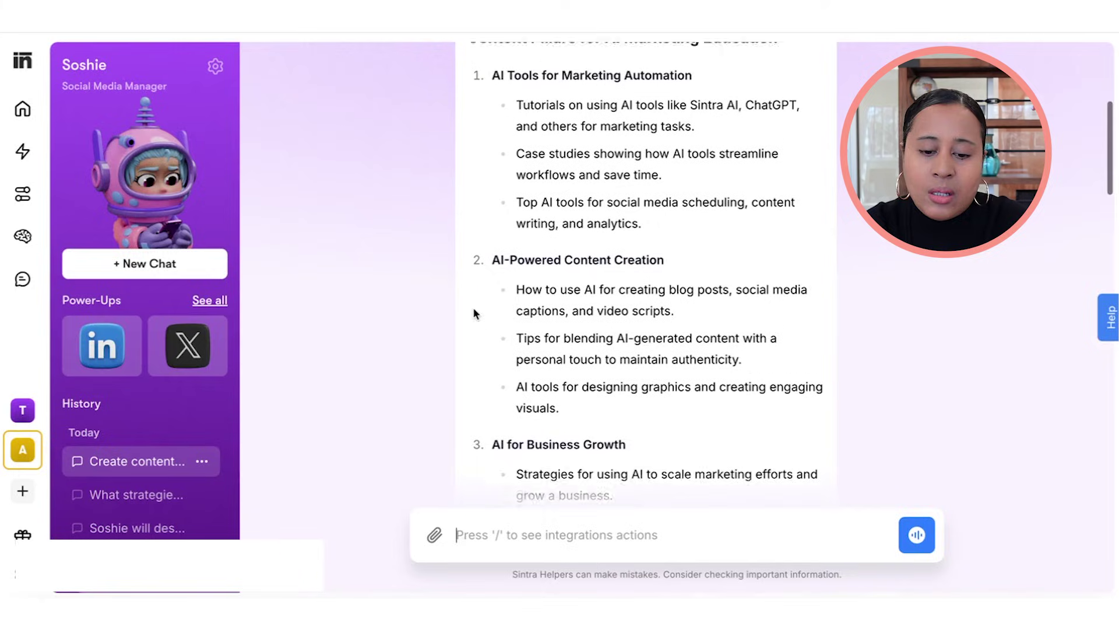
left_click_drag(517, 137, 656, 255)
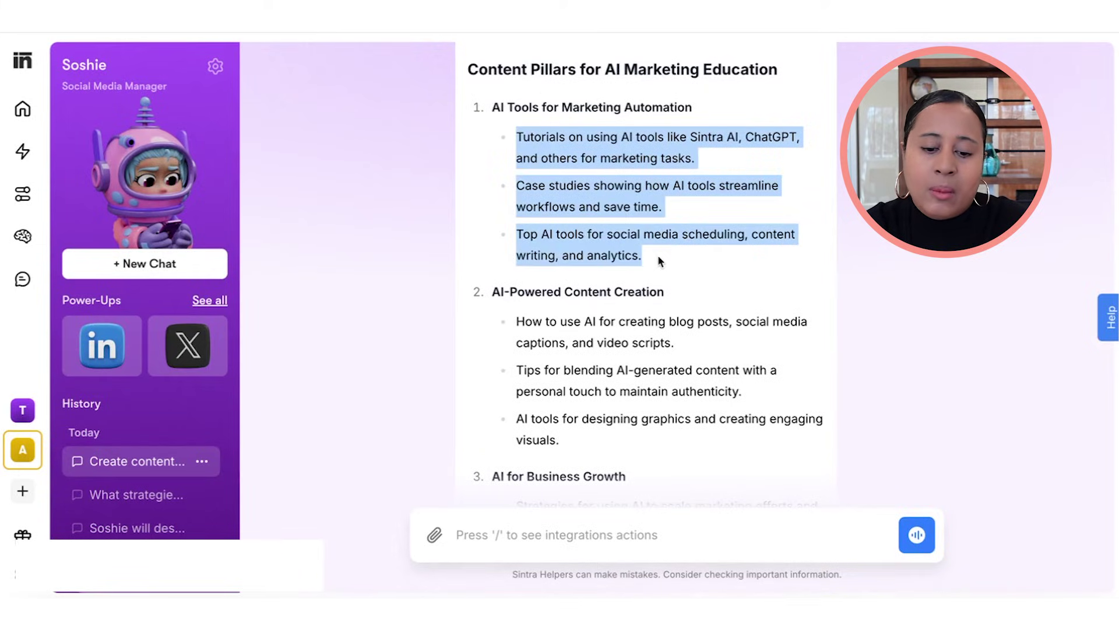
left_click(475, 226)
scroll(474, 278, "down", 10)
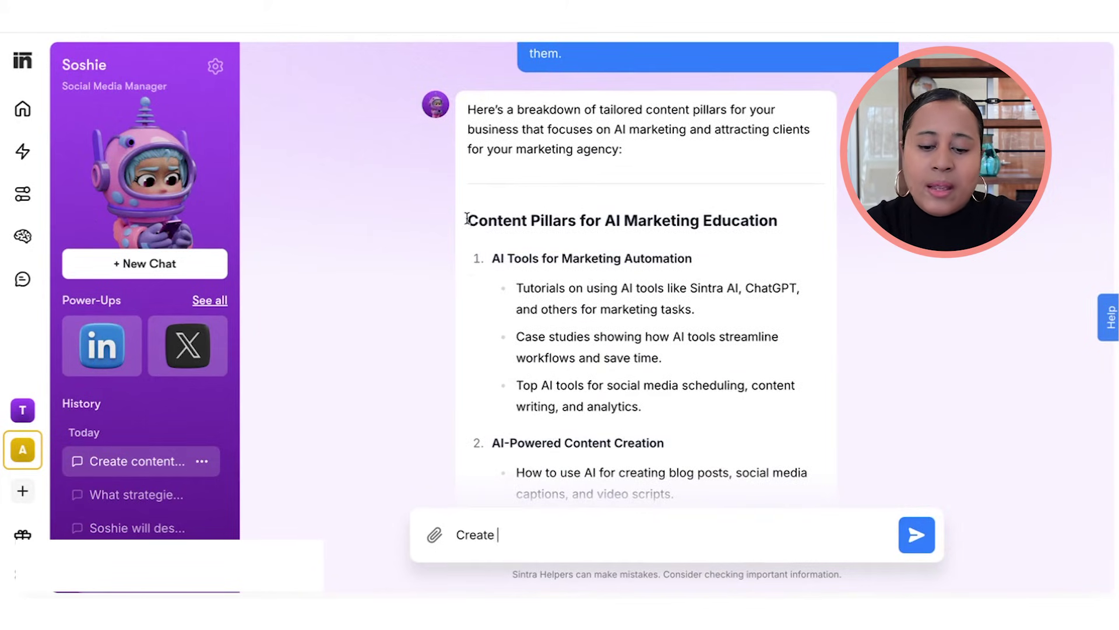
left_click_drag(467, 219, 785, 232)
key("ctrl+c")
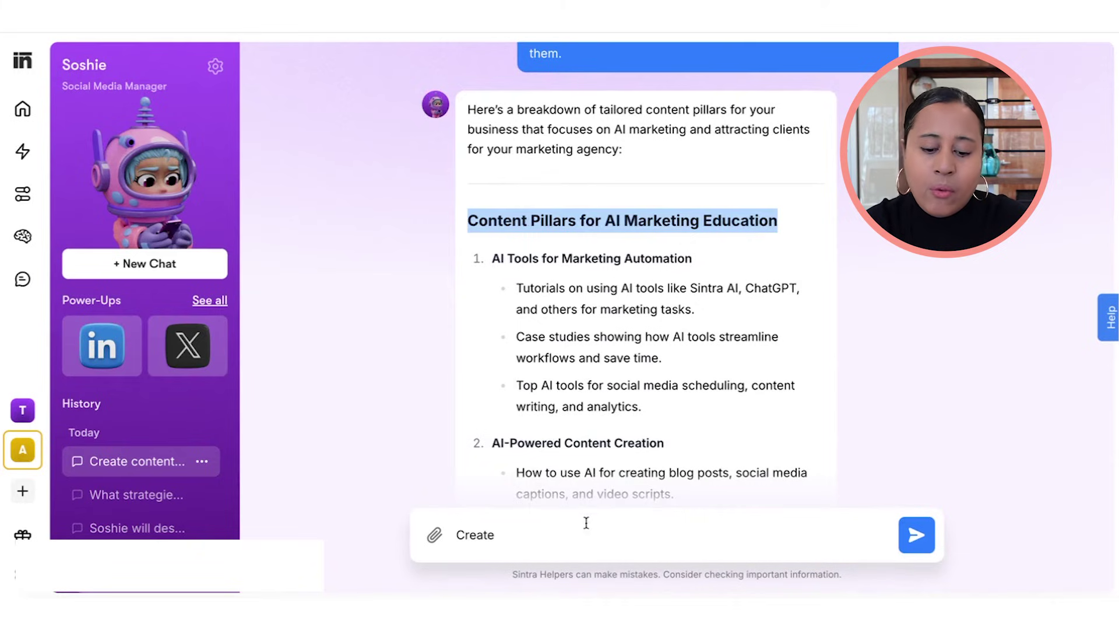
- Send 'Create 4 linkedin posts for AI Marketing Education' using the pasted pillar heading
left_click(576, 537)
key("BackSpace")
key("BackSpace")
type("eate 4 linked")
key("BackSpace")
key("BackSpace")
type("kedin posts for")
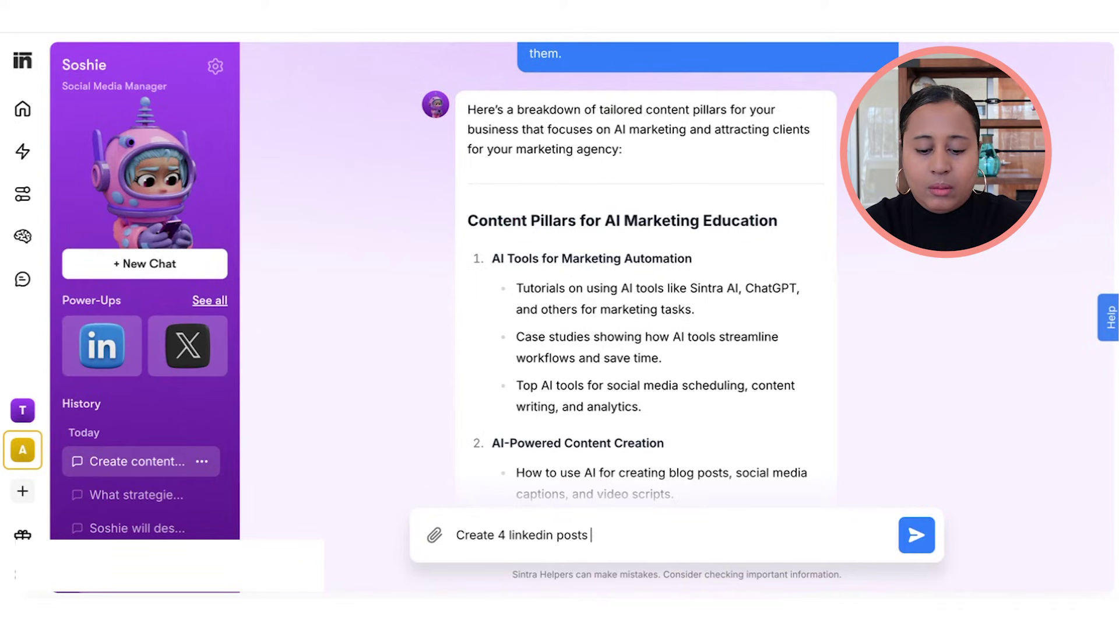
key("ctrl+v")
left_click_drag(611, 535, 723, 535)
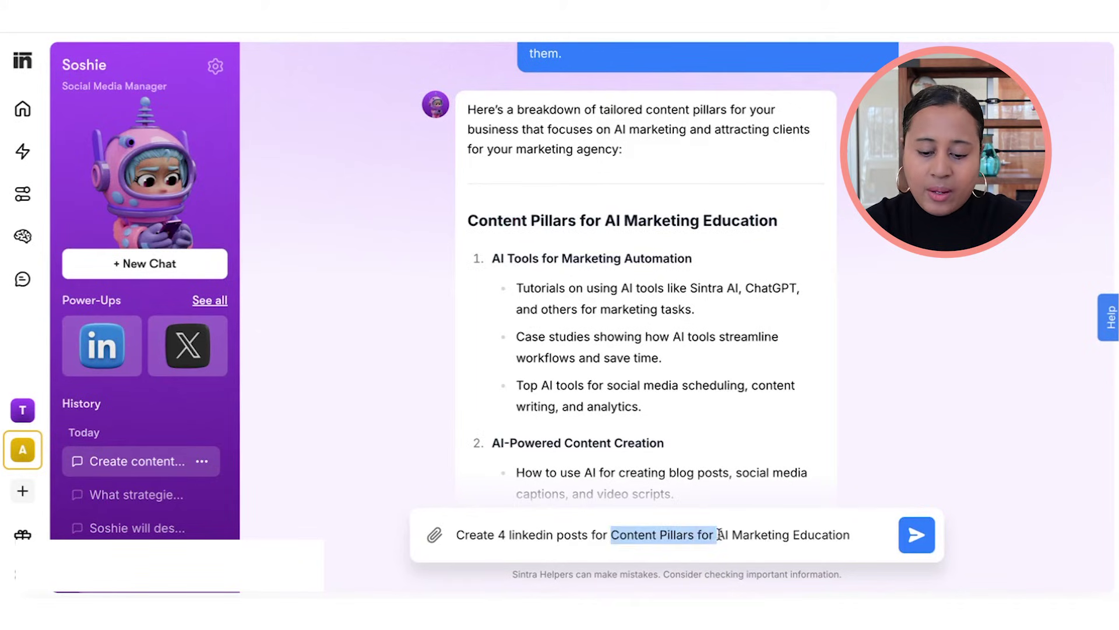
key("BackSpace")
left_click(917, 534)
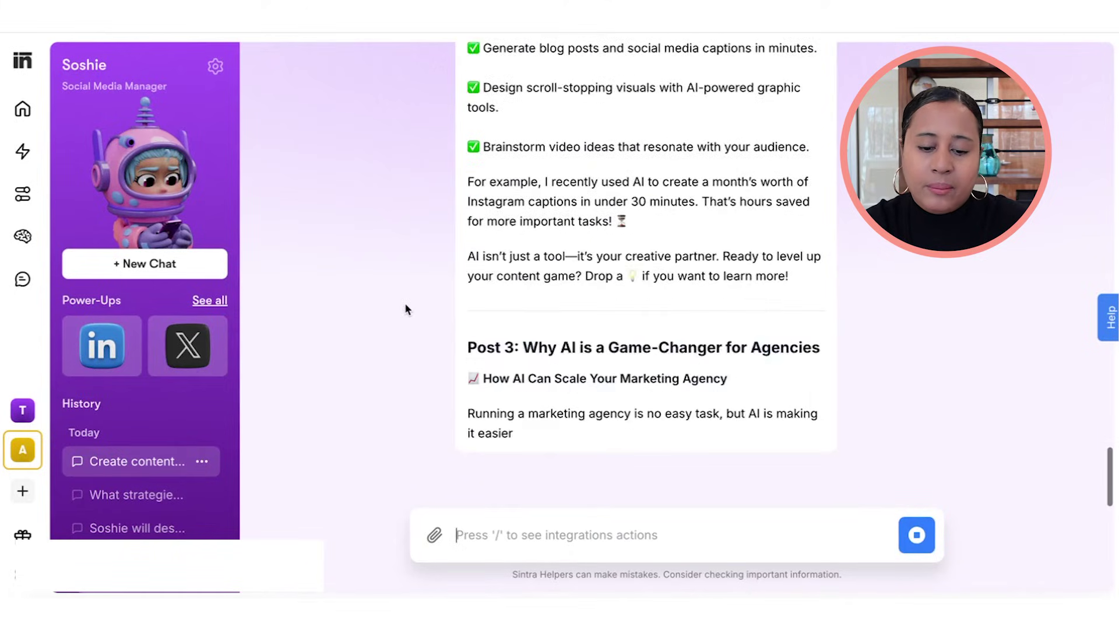
- Review the four LinkedIn posts, then open the Social Media Strategy power-up from Soshie's full list
scroll(375, 310, "up", 6)
scroll(375, 313, "up", 8)
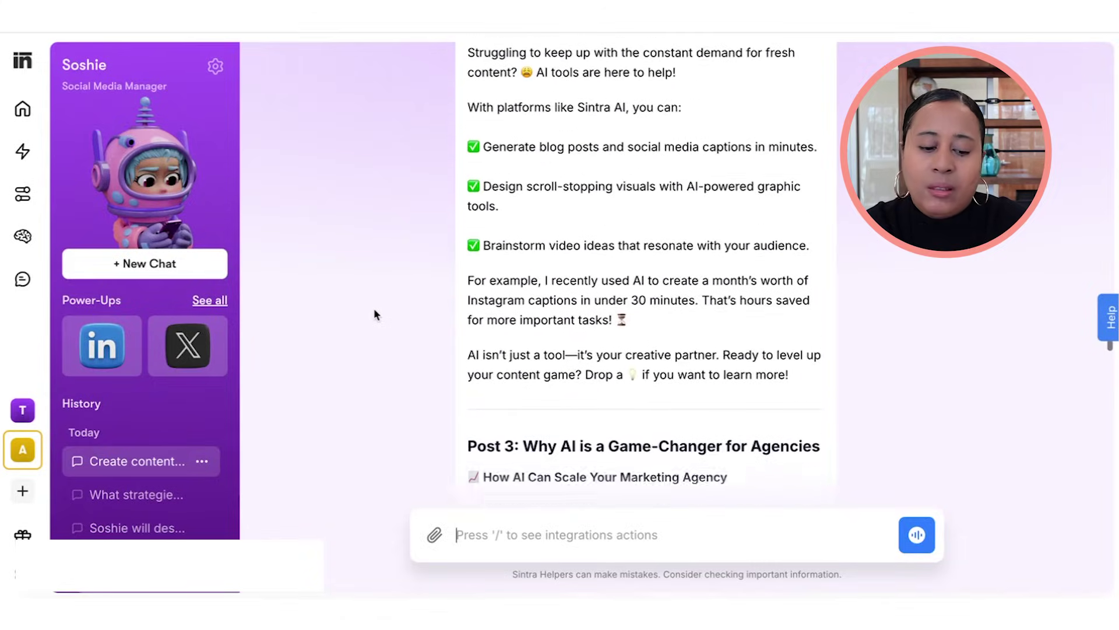
scroll(375, 314, "up", 5)
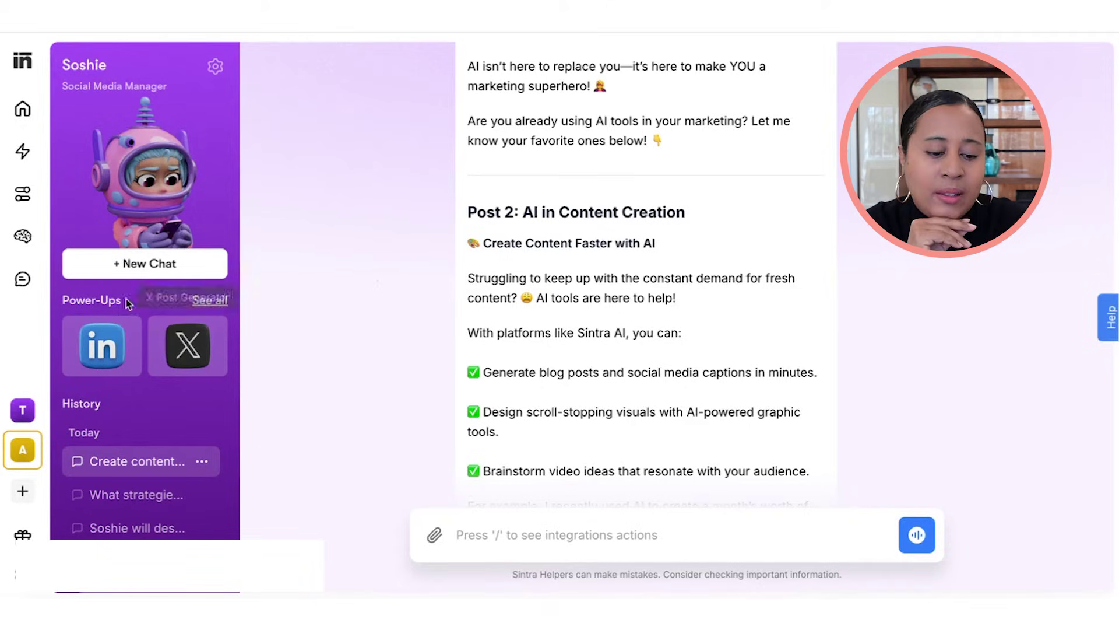
left_click(210, 301)
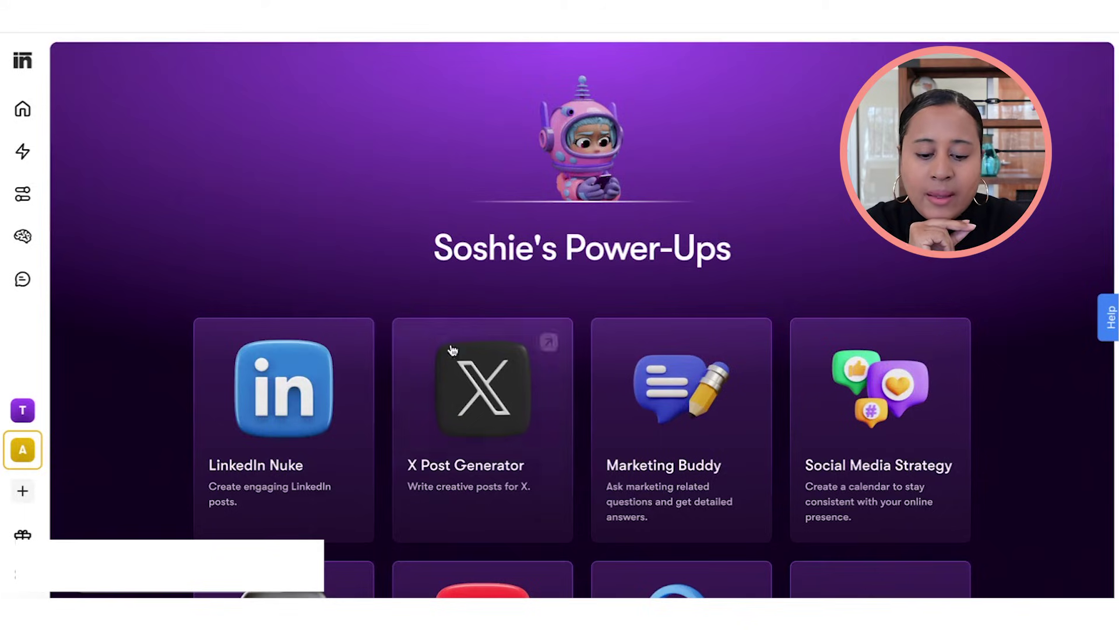
scroll(489, 385, "down", 3)
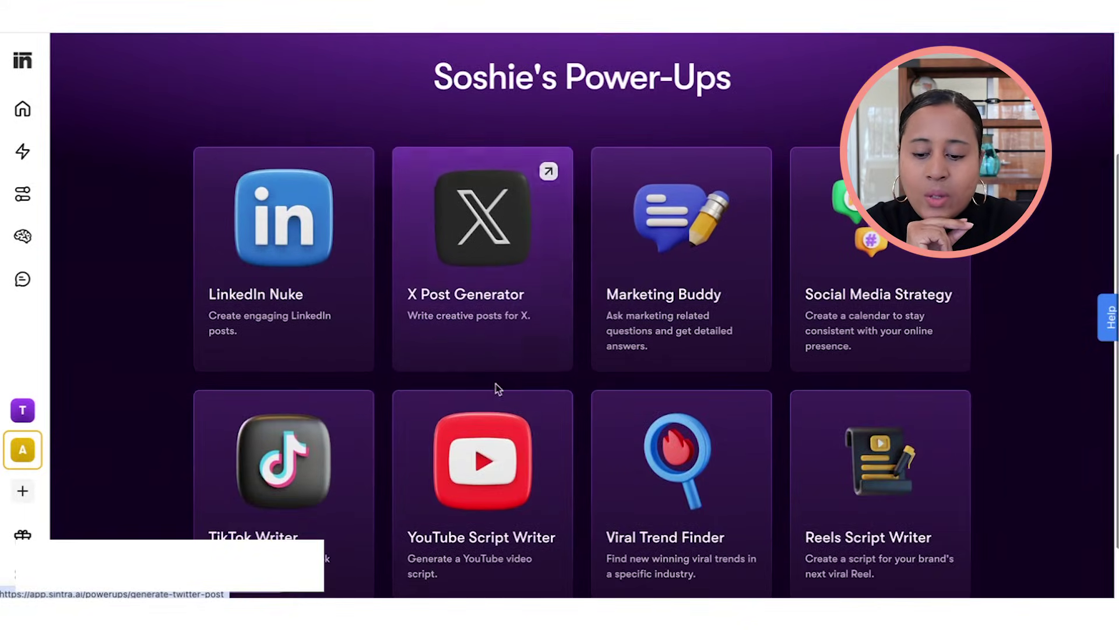
left_click(874, 305)
left_click(194, 310)
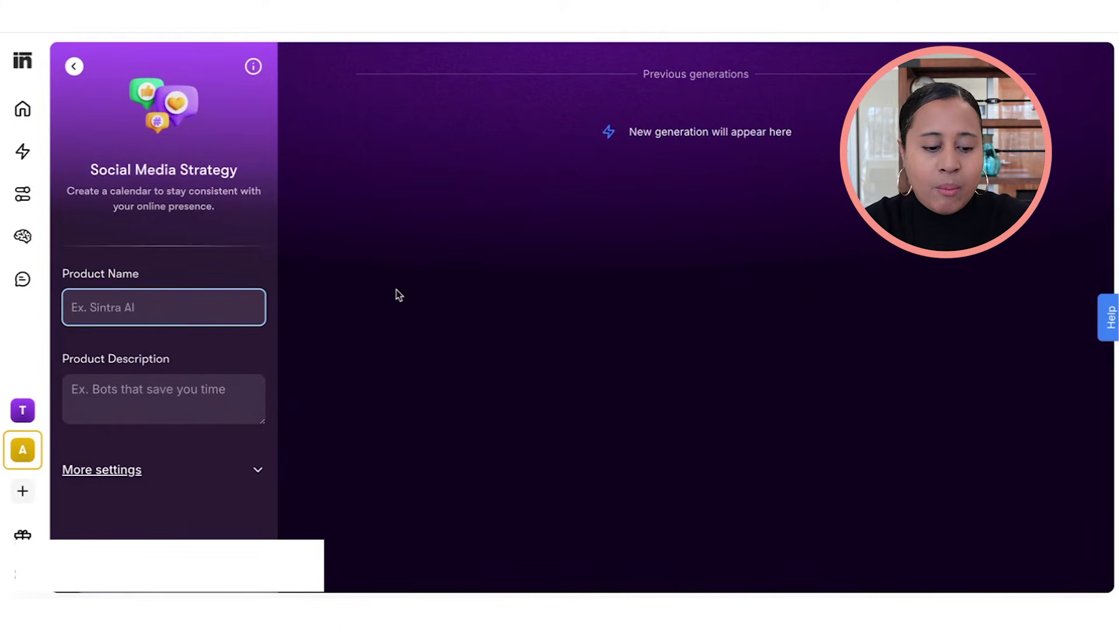
- Generate a strategy for 'Marketing agency services' offering social media management to service-industry clients
type("Marketing")
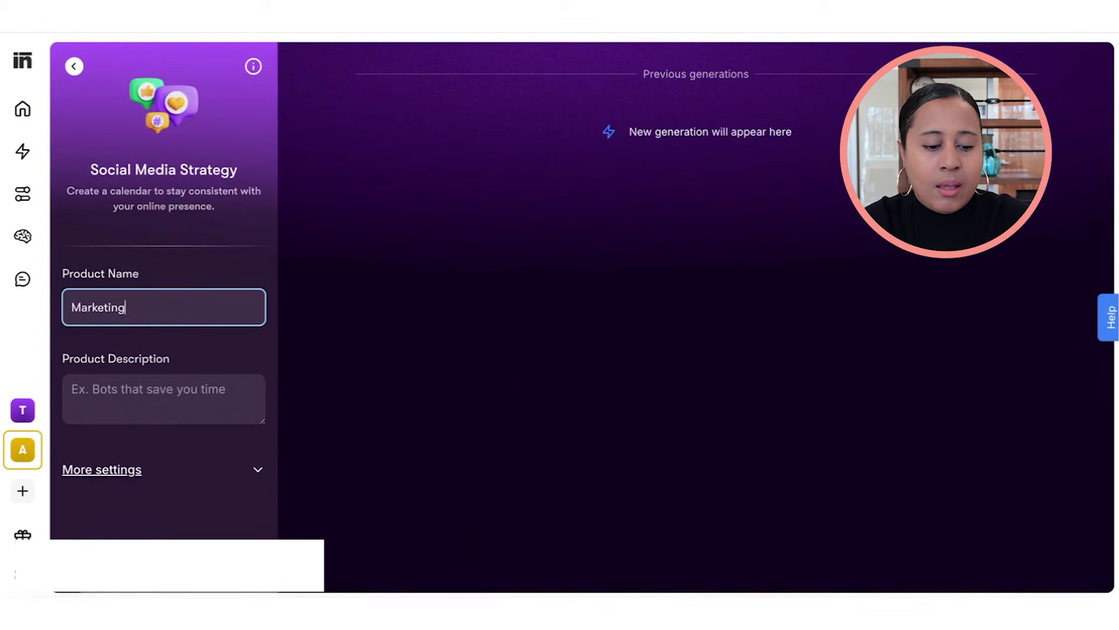
type(" agency services")
left_click(212, 385)
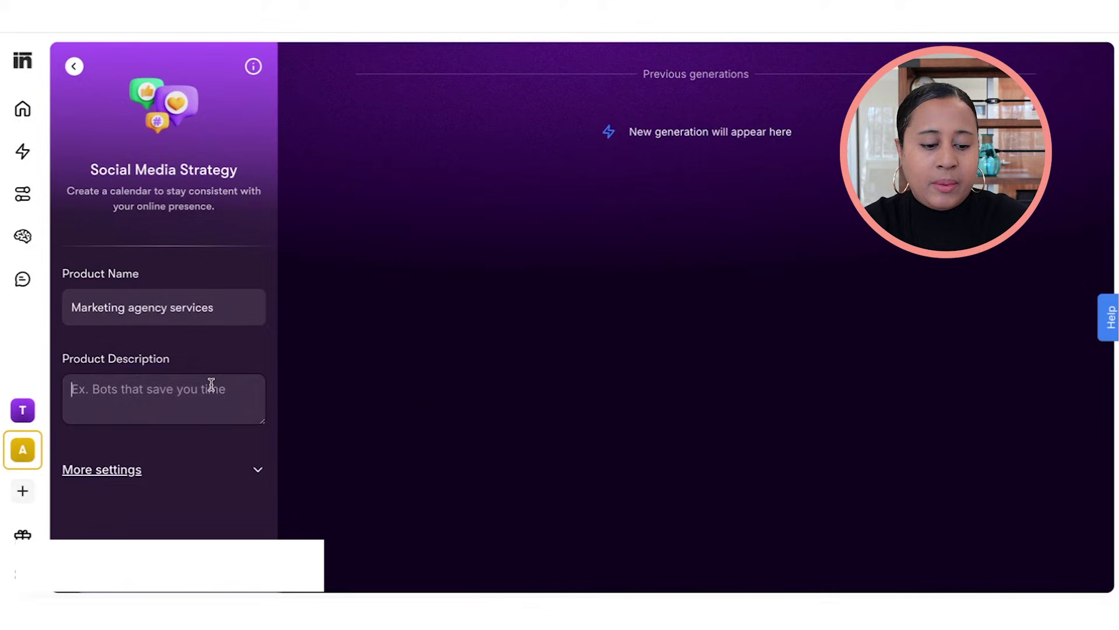
type("We provide social meida")
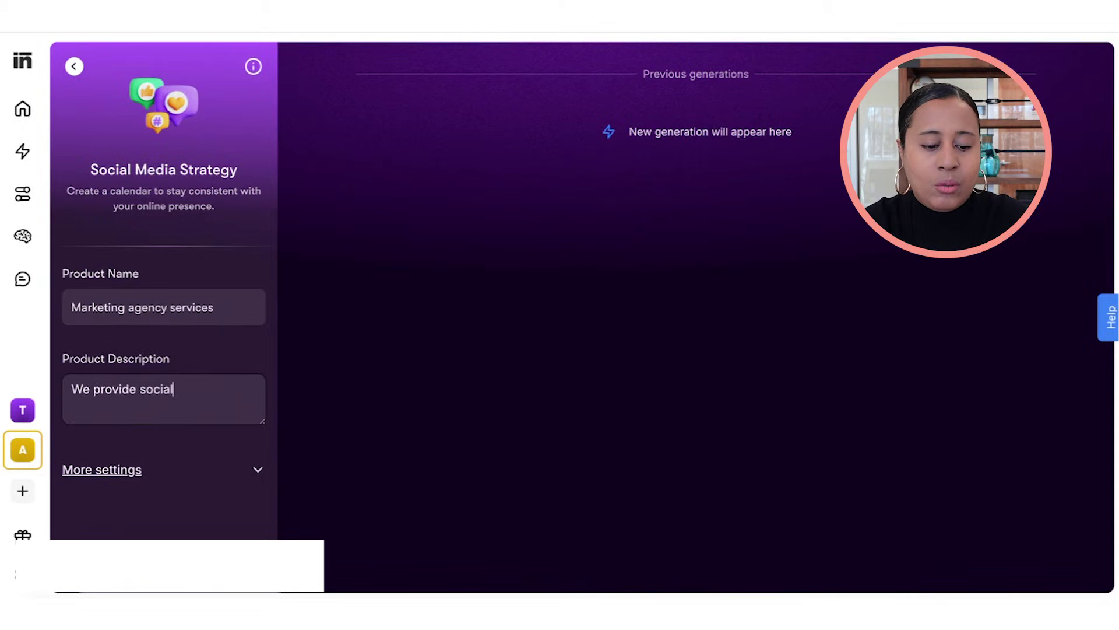
key("BackSpace")
key("BackSpace")
key("BackSpace")
key("BackSpace")
type("dia management to clients in the service industry")
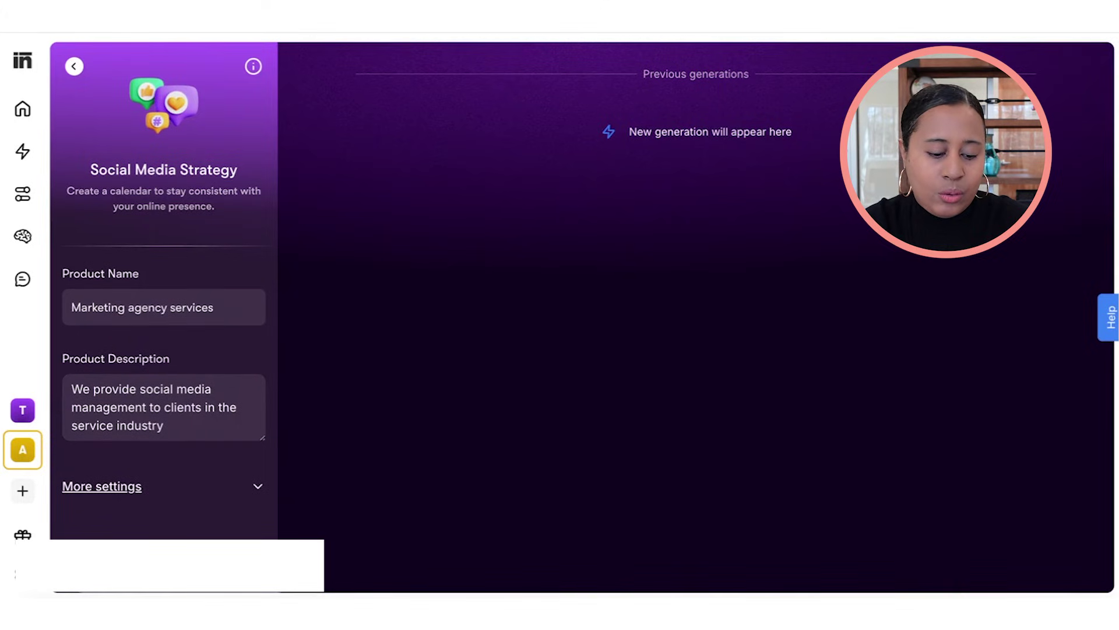
left_click(155, 558)
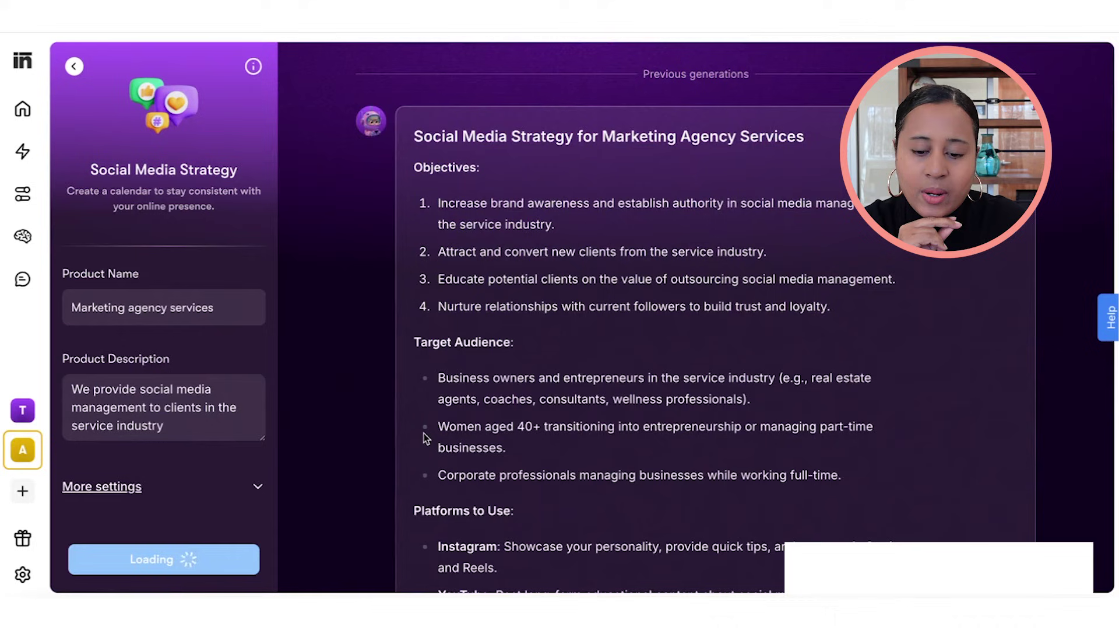
- Read through the strategy's Objectives, Target Audience and Platforms to Use, down to Content Types
scroll(425, 438, "down", 1)
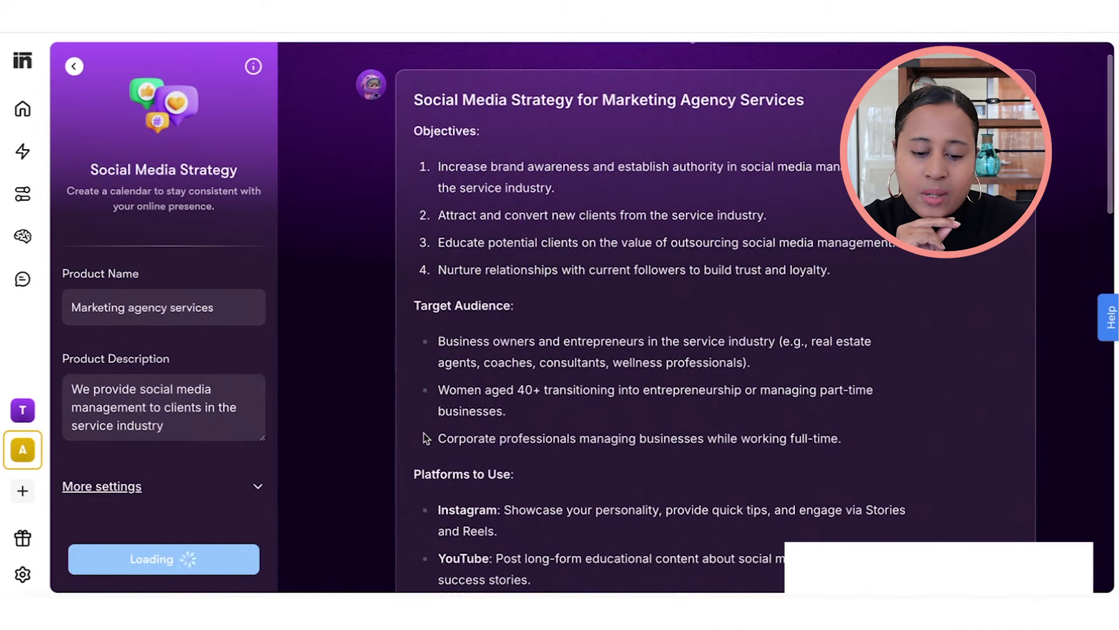
scroll(424, 437, "down", 4)
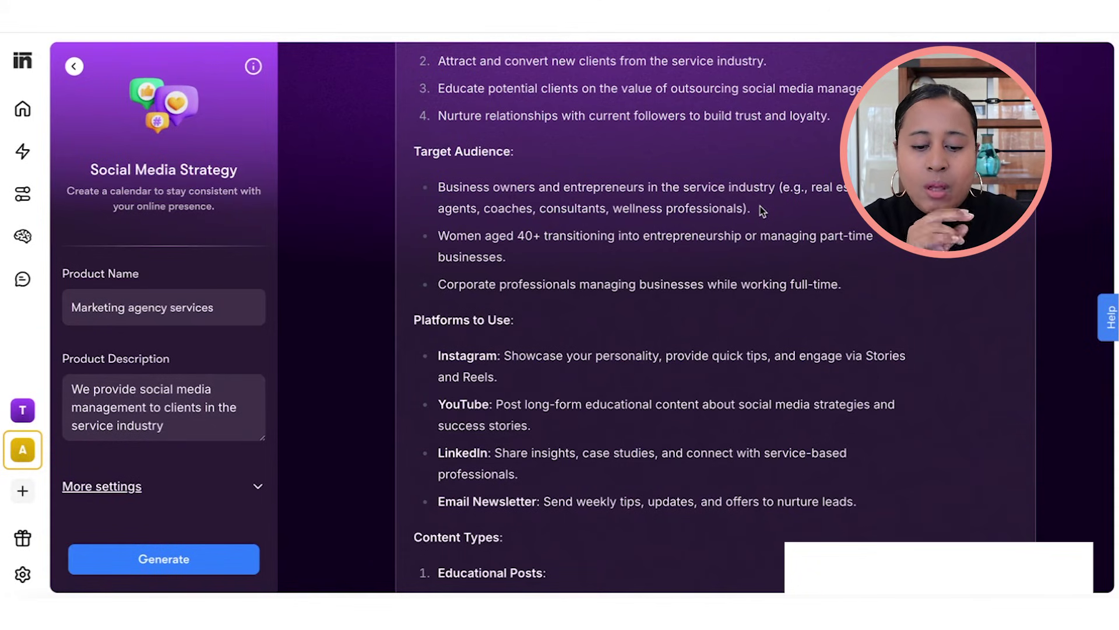
scroll(417, 350, "down", 2)
scroll(417, 340, "up", 1)
scroll(417, 344, "down", 1)
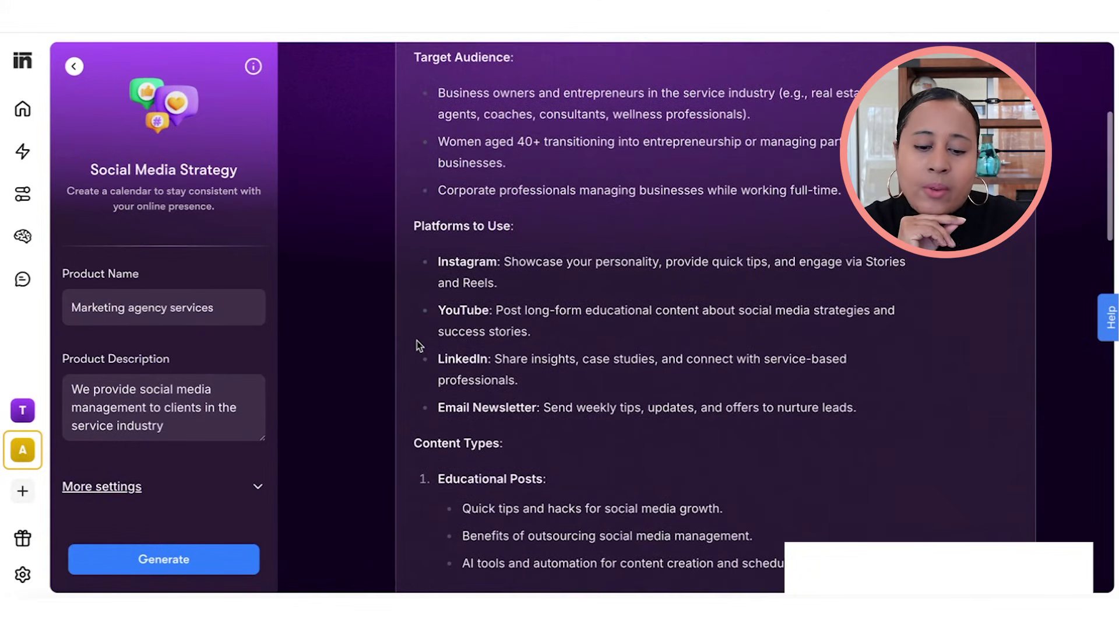
scroll(419, 343, "down", 1)
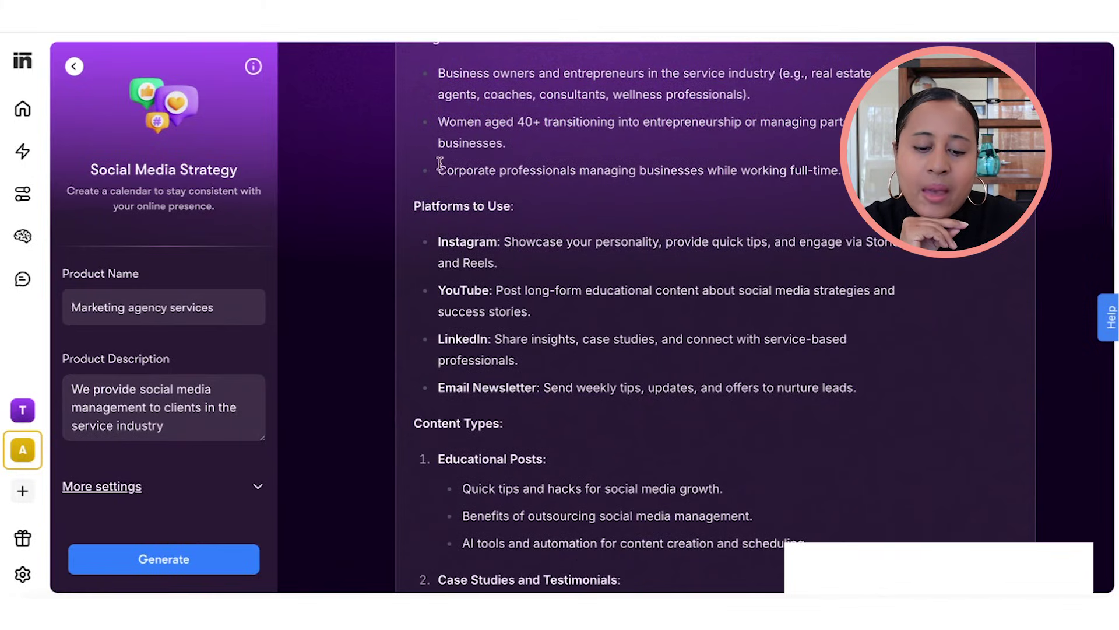
scroll(440, 163, "up", 2)
left_click_drag(437, 156, 453, 158)
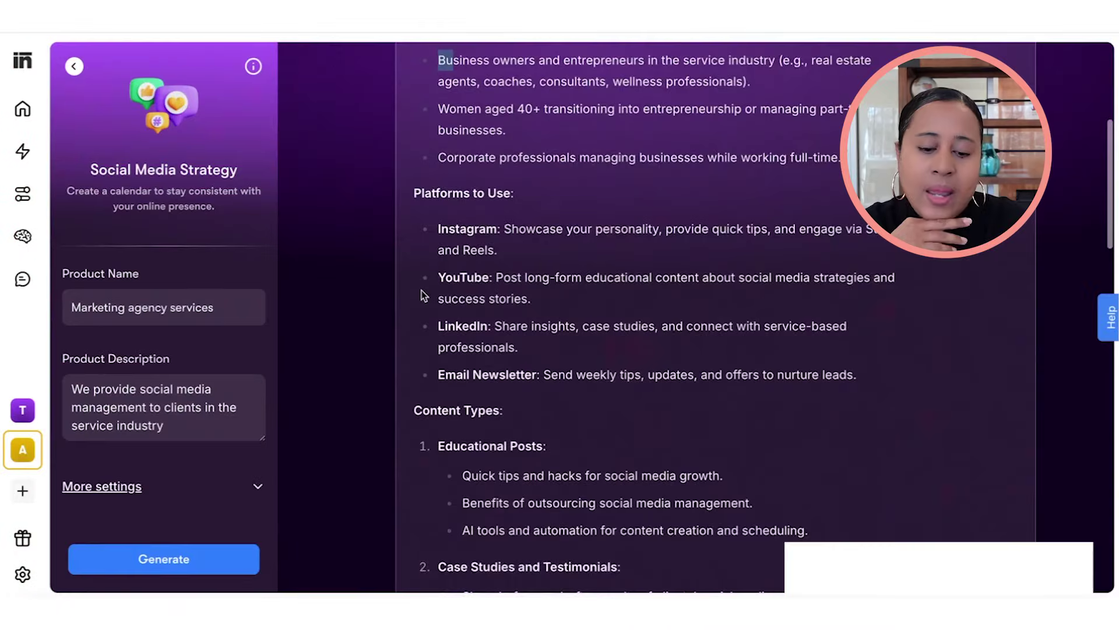
scroll(424, 296, "down", 1)
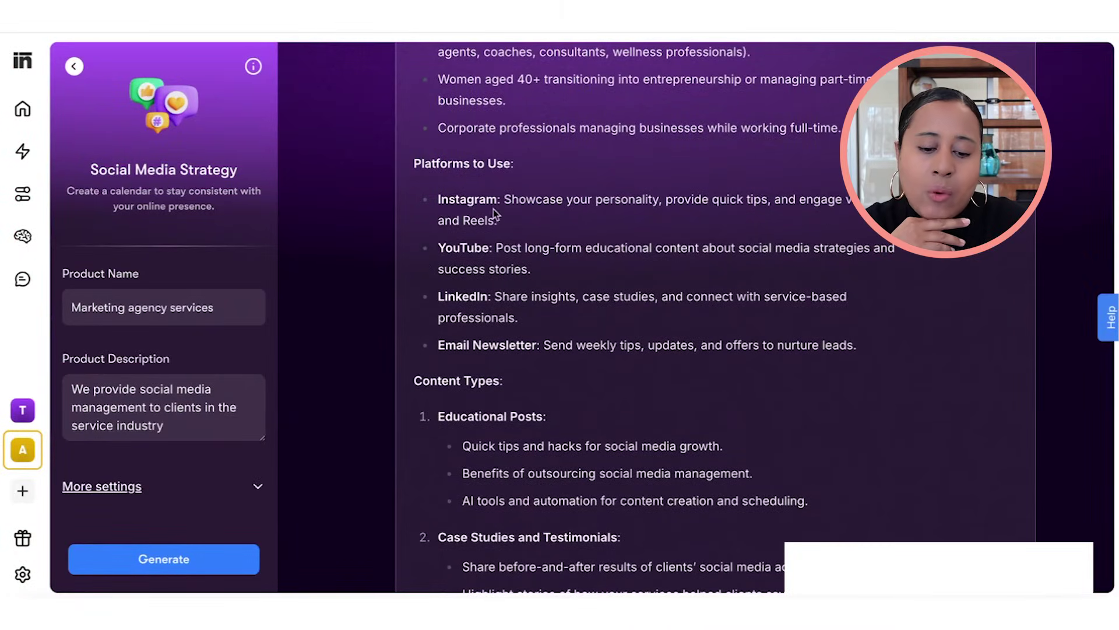
- Scroll through the generated strategy, highlighting the Instagram platform recommendation
left_click_drag(438, 200, 497, 220)
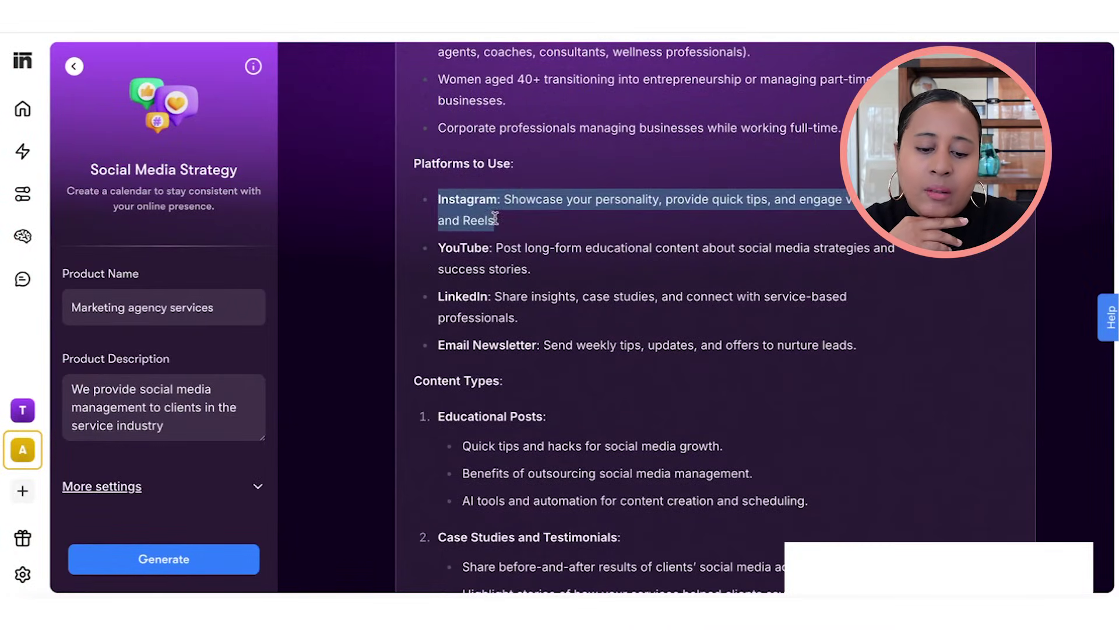
left_click(551, 228)
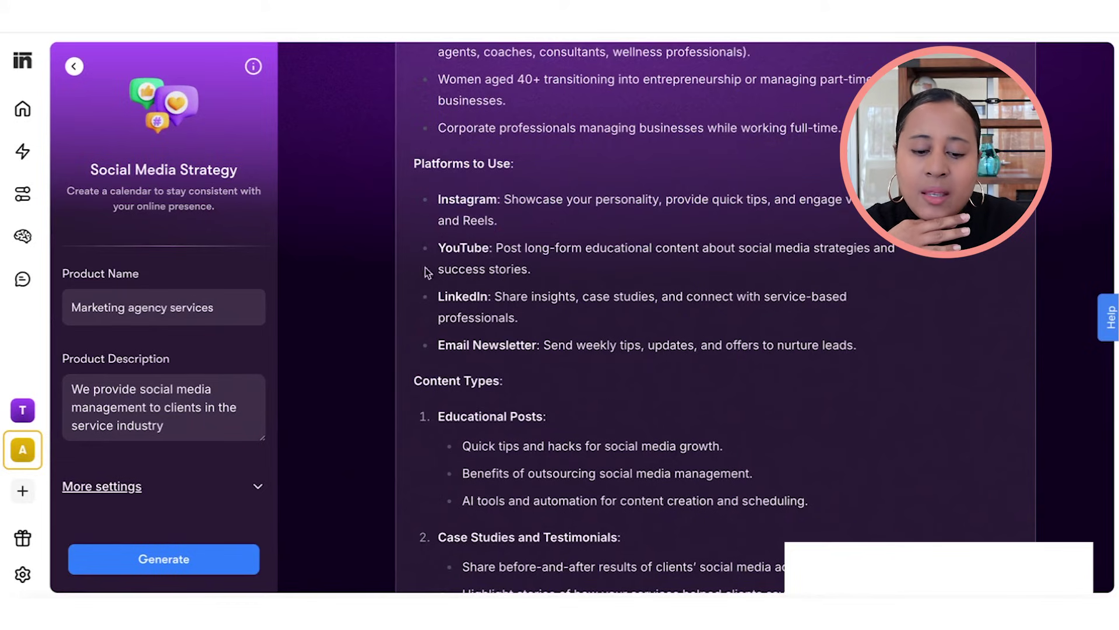
scroll(401, 299, "down", 5)
scroll(407, 330, "down", 1)
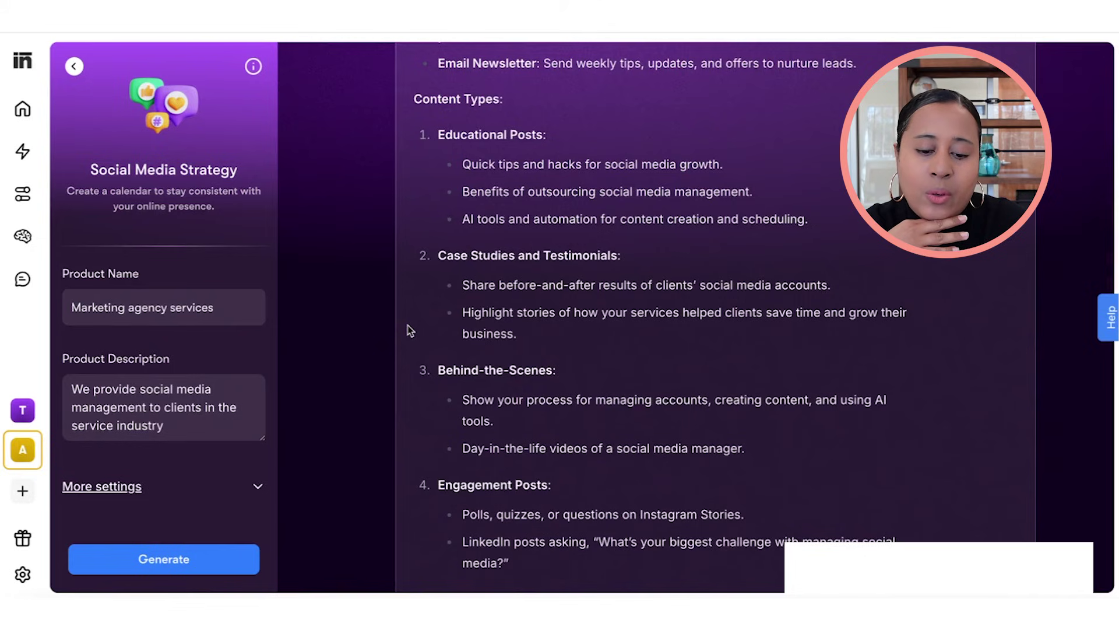
scroll(410, 330, "down", 6)
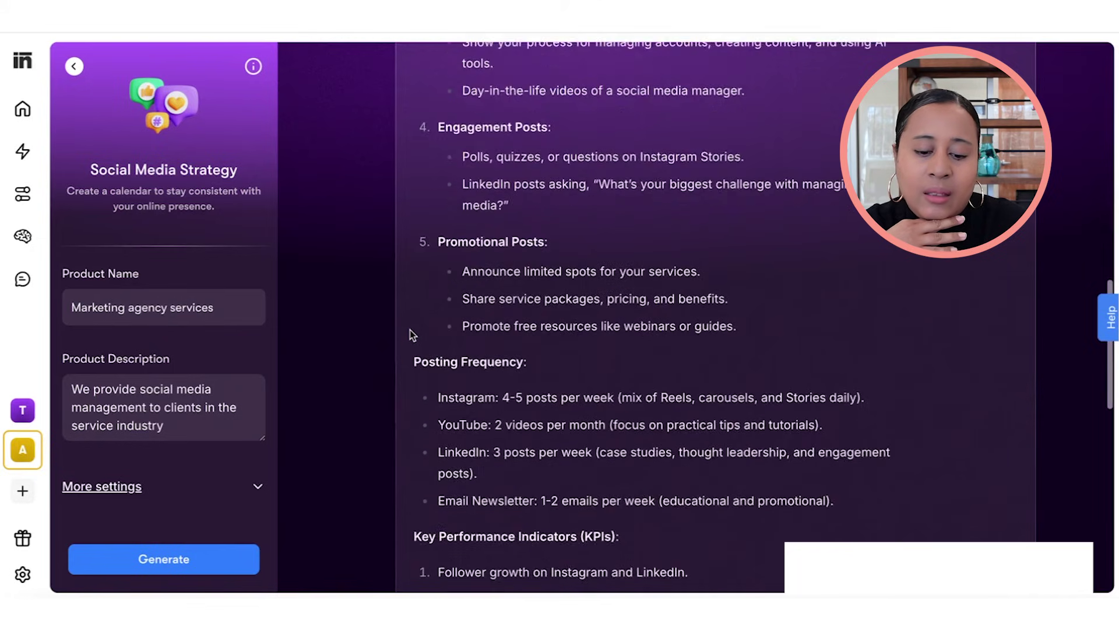
- Leave the Social Media Strategy power-up for Soshie's 'How can I help?' chat home
scroll(410, 330, "up", 6)
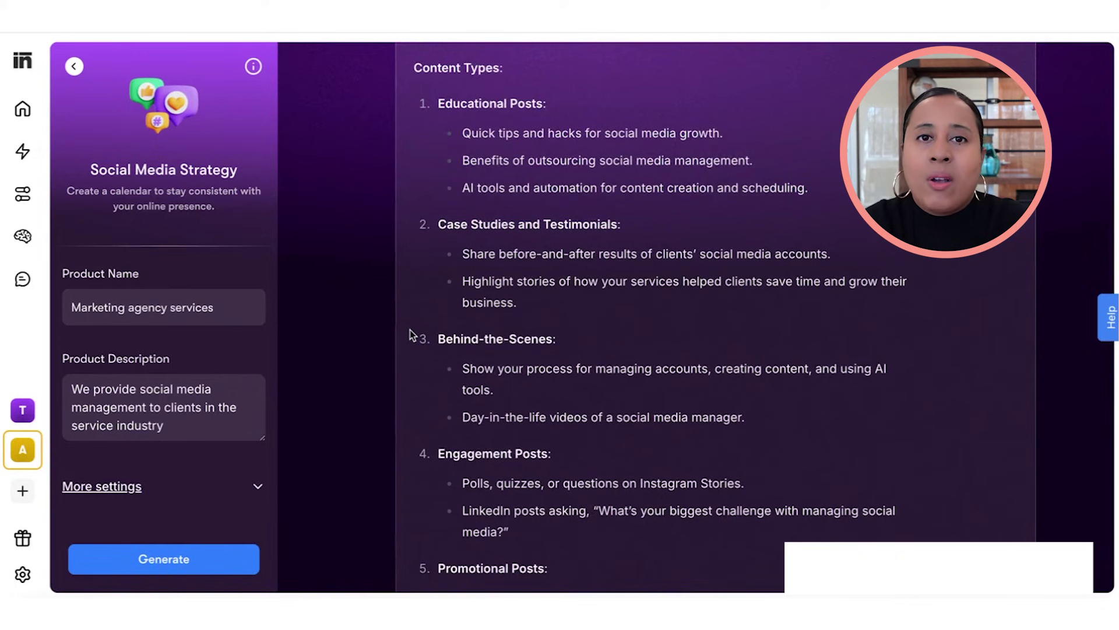
left_click(87, 275)
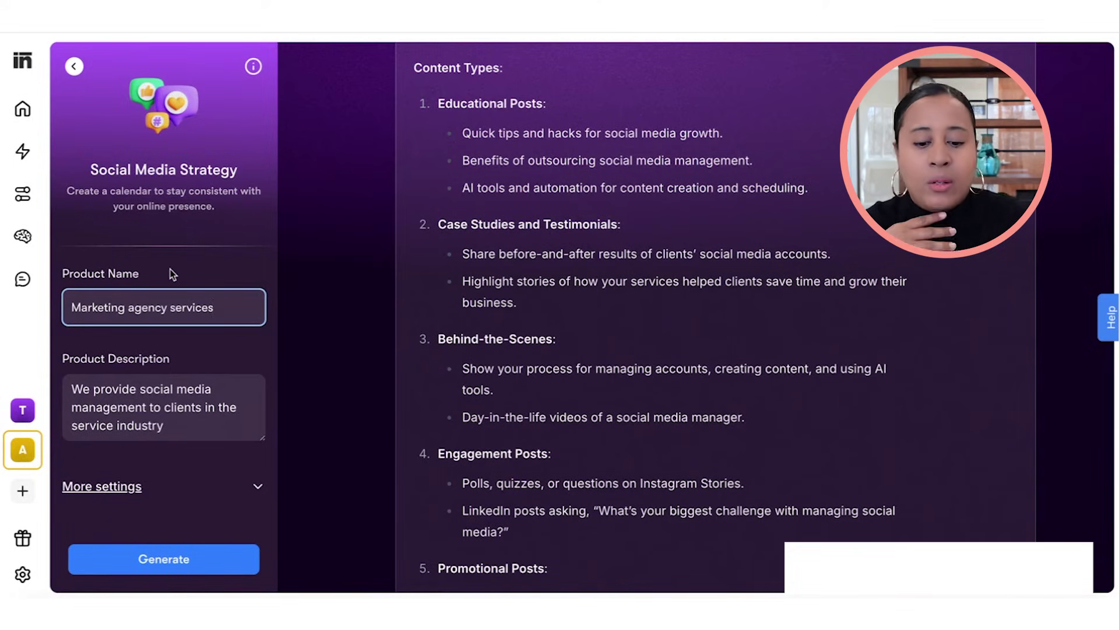
left_click(74, 67)
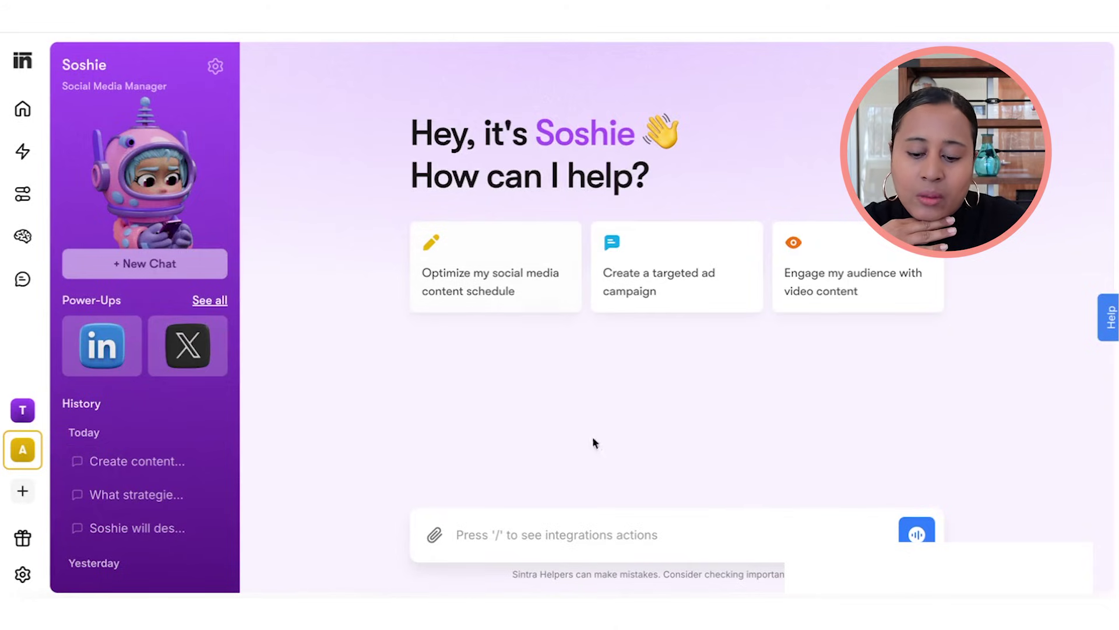
- Send the schedule-optimising prompt with platform 'linkedin' and service 'marketing' to Soshie
left_click(491, 283)
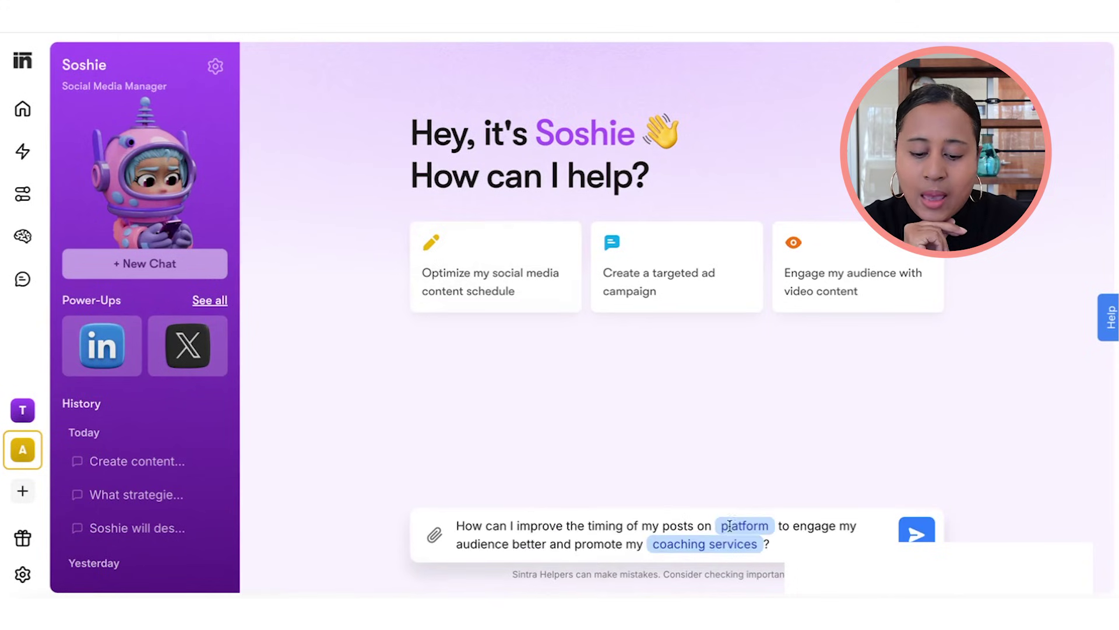
left_click_drag(722, 526, 771, 525)
key("BackSpace")
type("link")
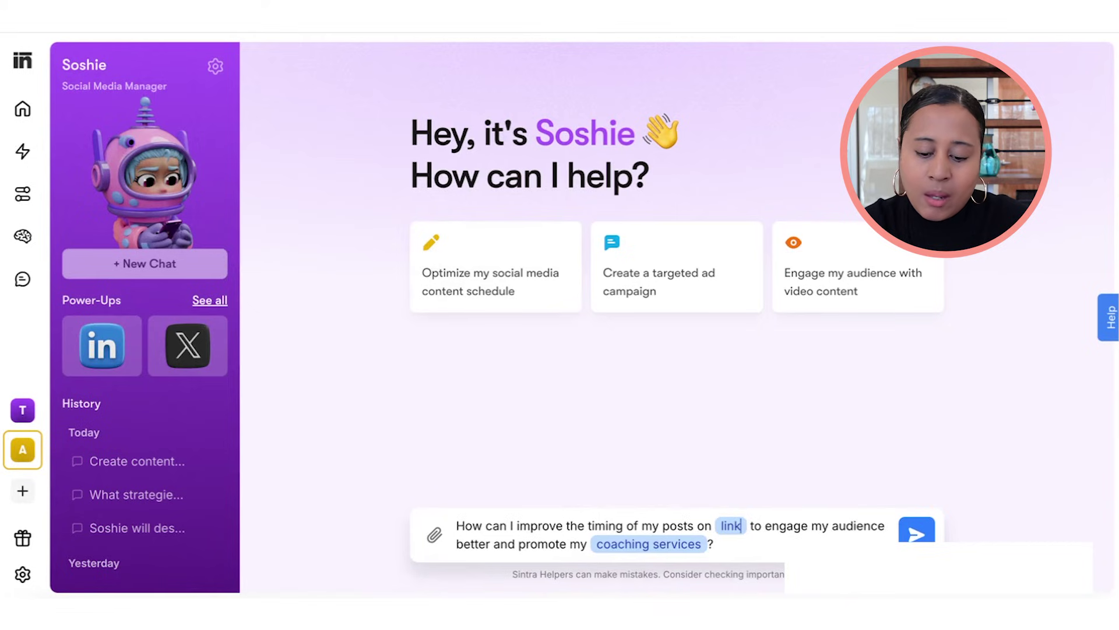
type("edin")
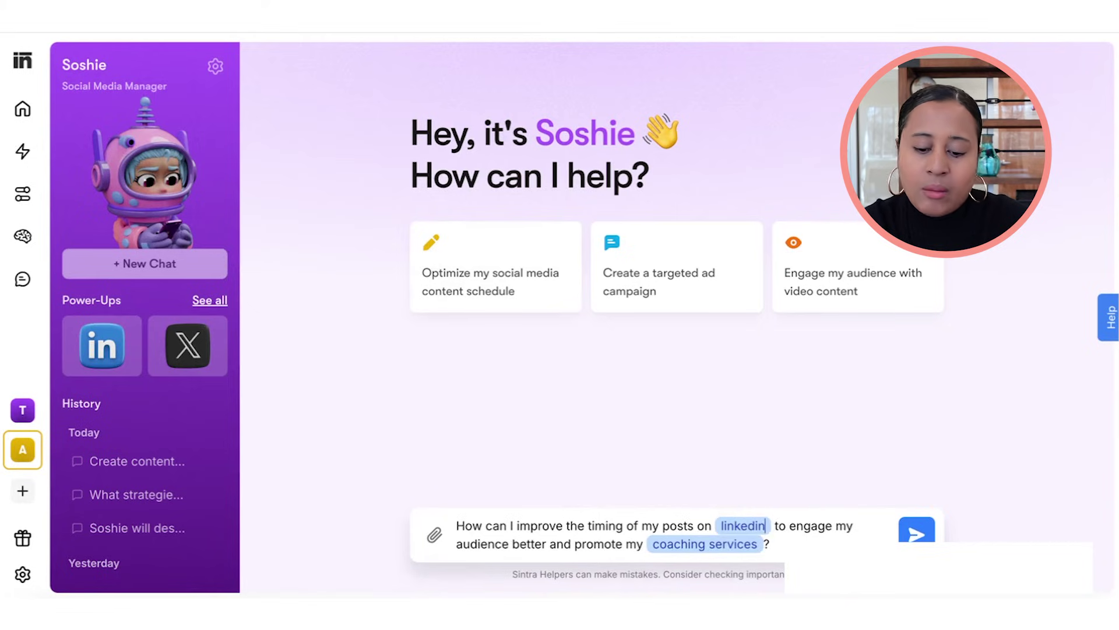
left_click_drag(720, 526, 765, 525)
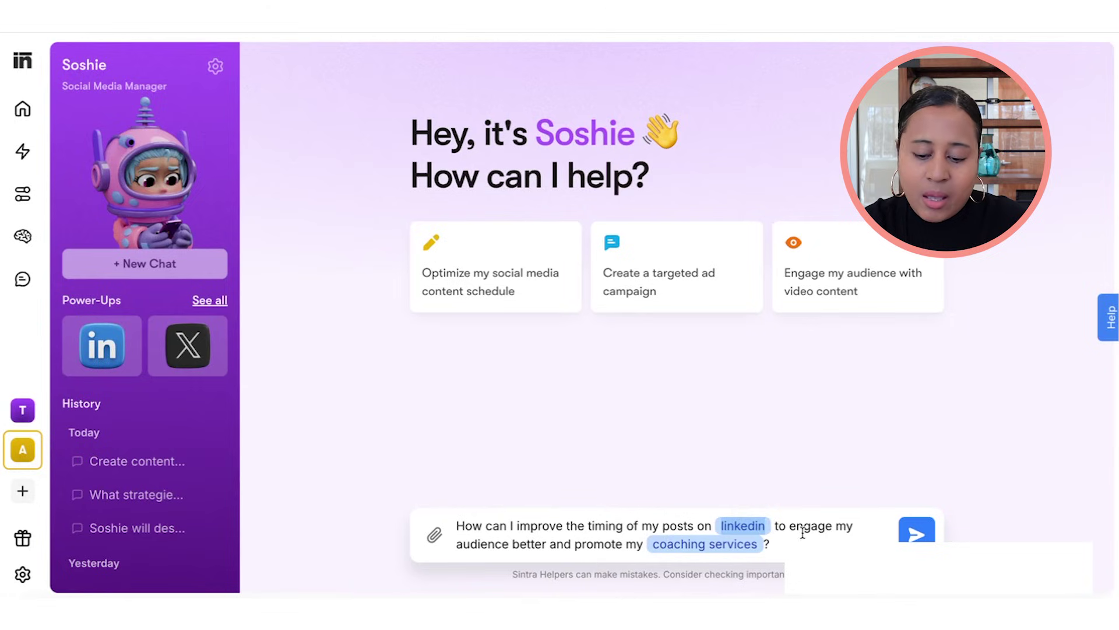
left_click_drag(652, 545, 759, 545)
type("marketing")
key("Return")
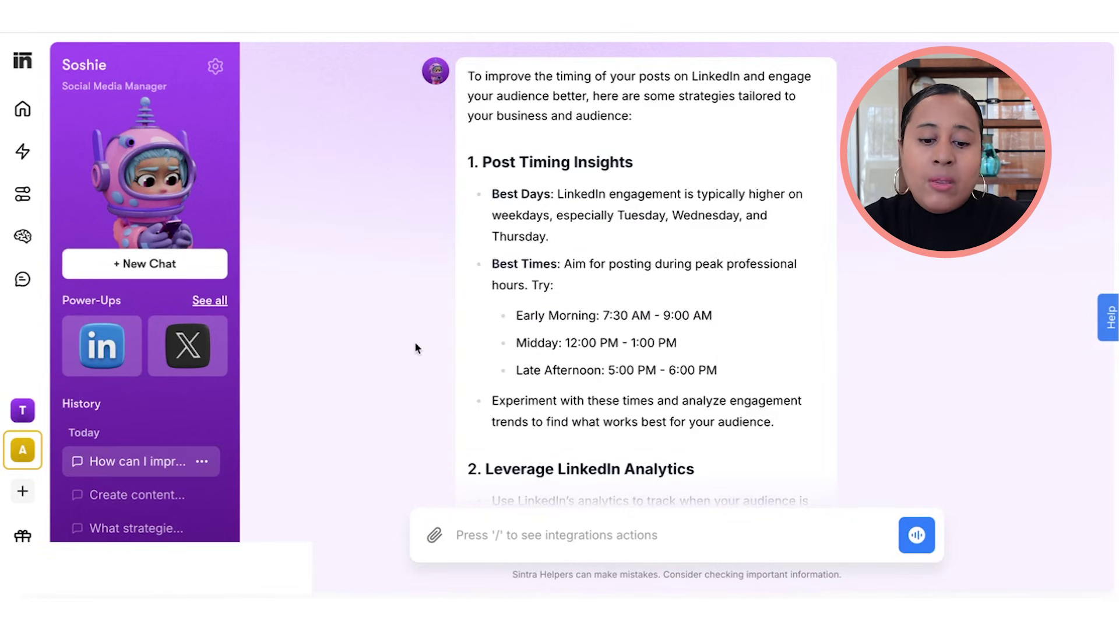
scroll(415, 347, "down", 5)
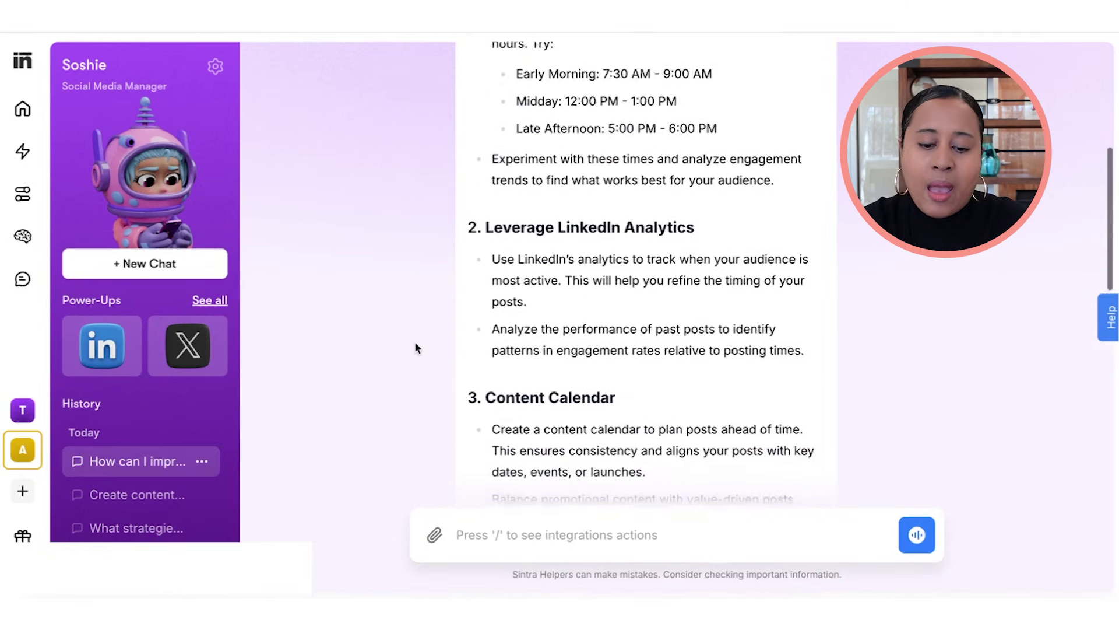
scroll(416, 348, "down", 3)
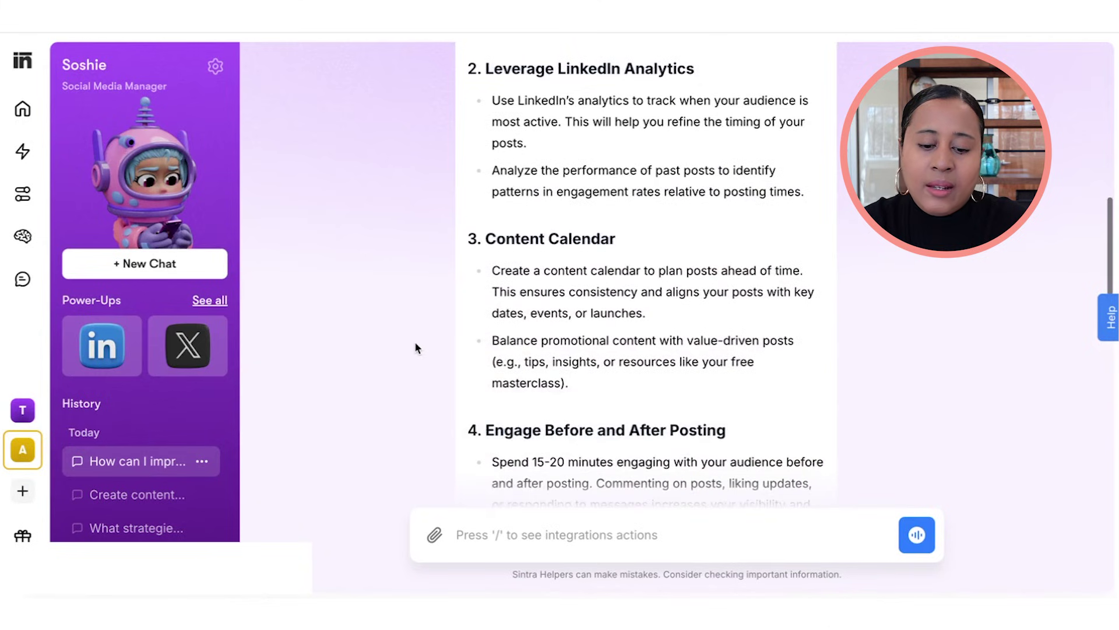
scroll(414, 348, "down", 1)
scroll(543, 247, "up", 3)
scroll(540, 274, "down", 4)
scroll(540, 287, "down", 5)
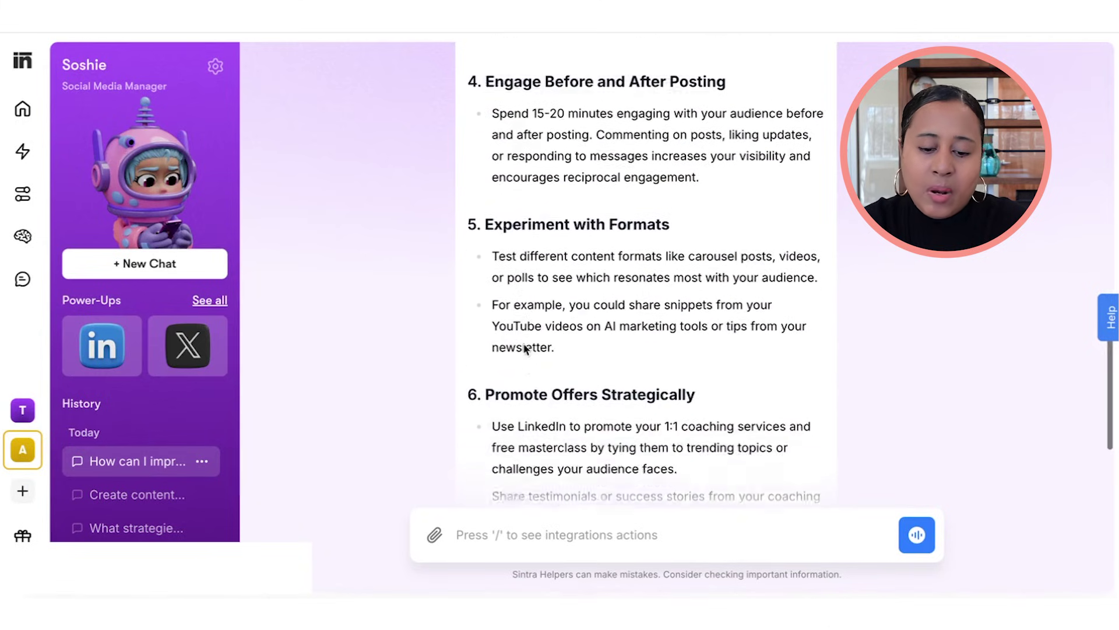
scroll(524, 348, "down", 2)
scroll(524, 349, "up", 12)
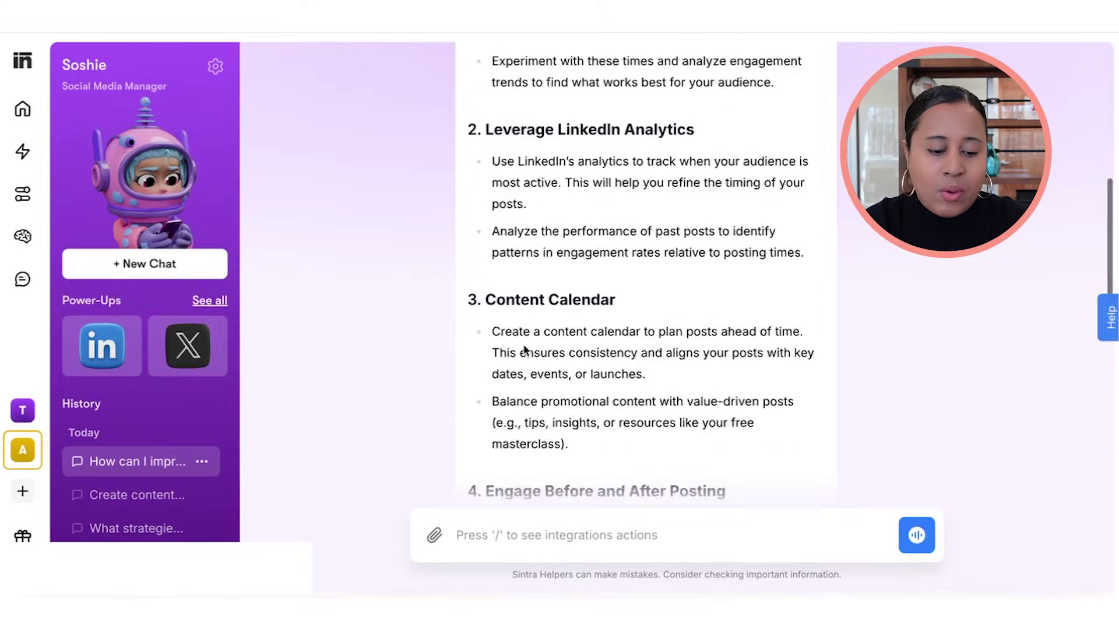
- Generate a YouTube Script Writer script for 'create a list of youtube topics for ai marketing'
left_click(209, 301)
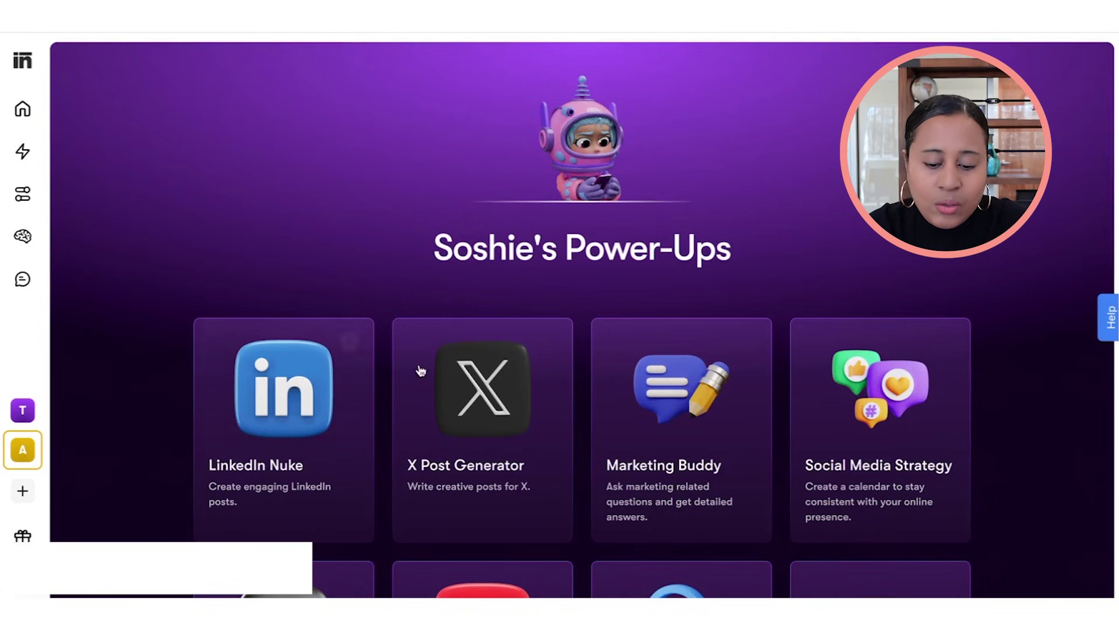
scroll(429, 376, "down", 2)
scroll(436, 385, "down", 4)
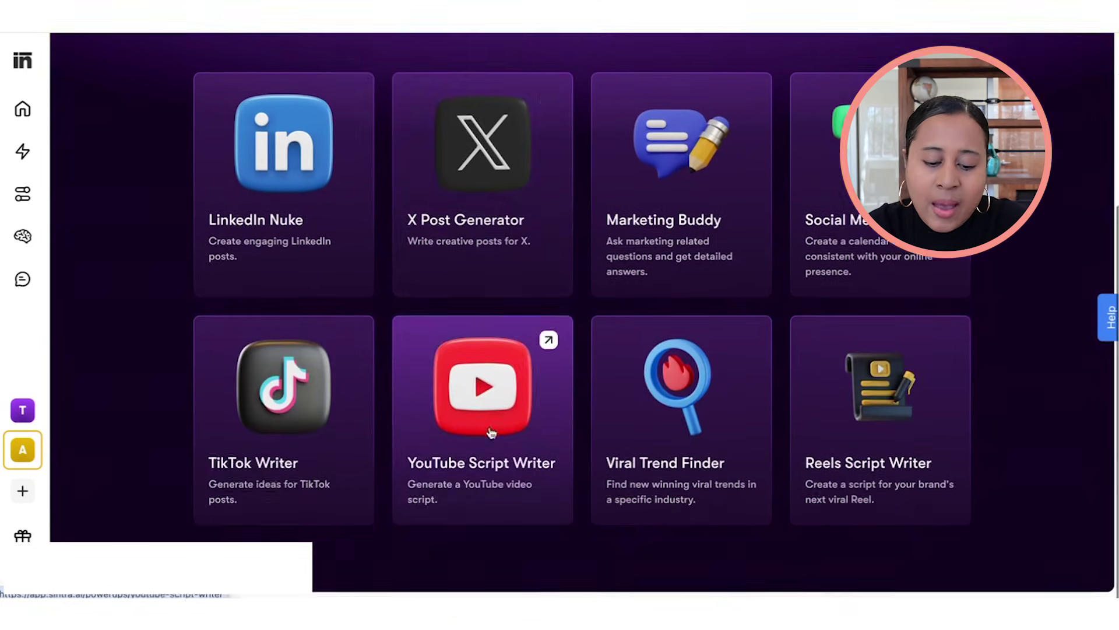
left_click(470, 473)
left_click(164, 308)
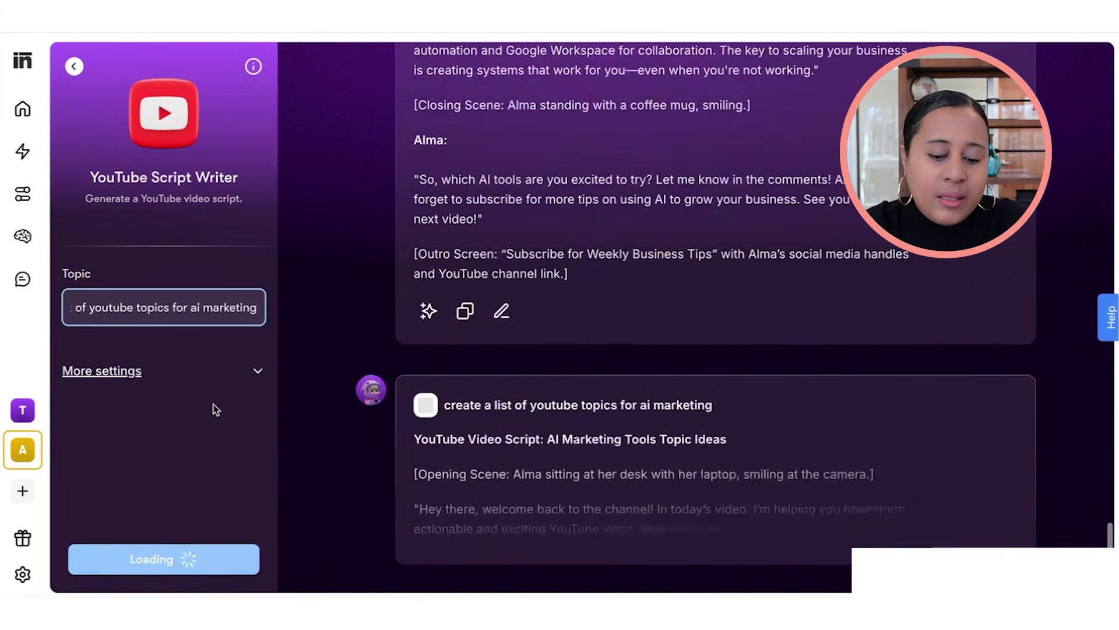